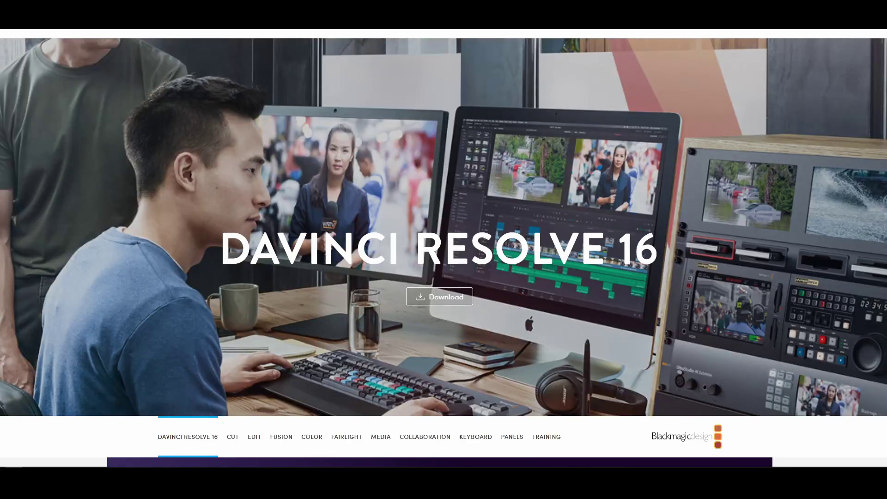
# Step: Look through the feature sections of the DaVinci Resolve 16 product page, from the Cut page to the Fairlight consoles
pyautogui.scroll(-2, 684, 296)
pyautogui.scroll(-15, 684, 299)
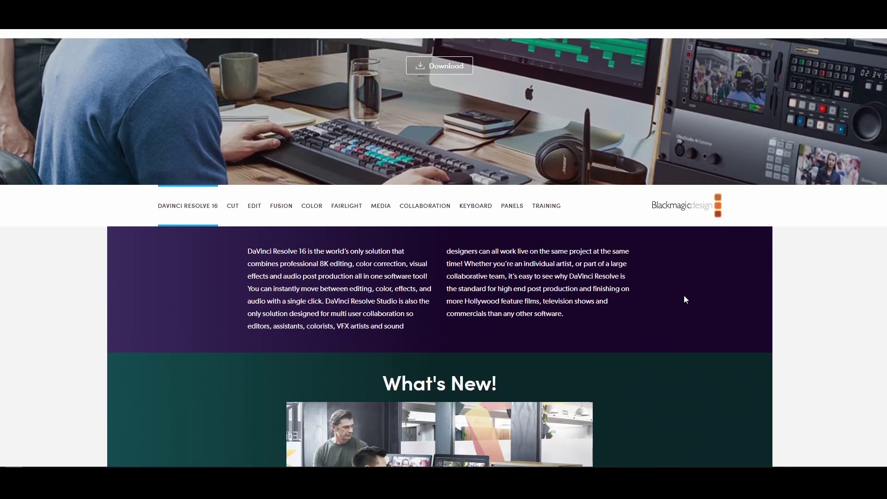
pyautogui.scroll(-15, 684, 296)
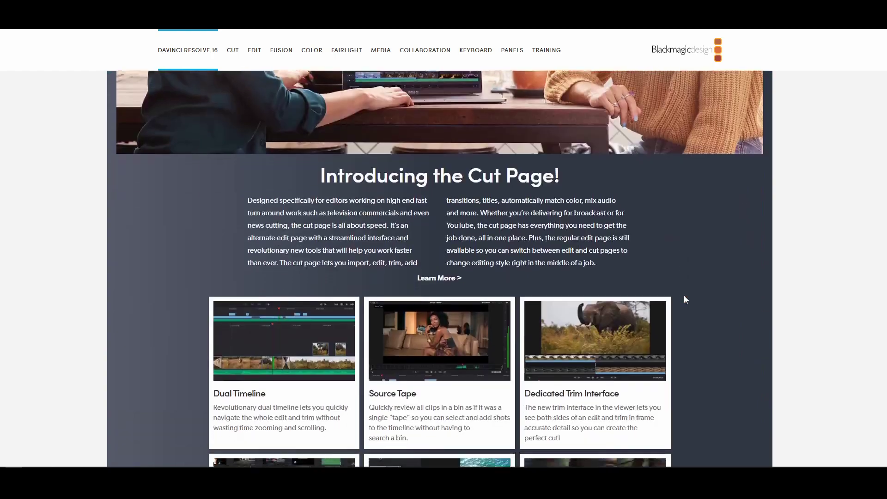
pyautogui.scroll(-15, 685, 299)
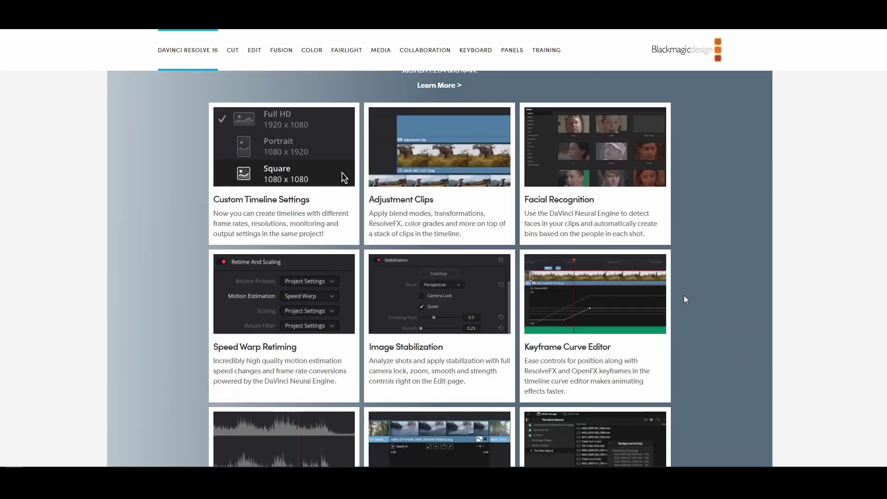
pyautogui.scroll(-15, 685, 300)
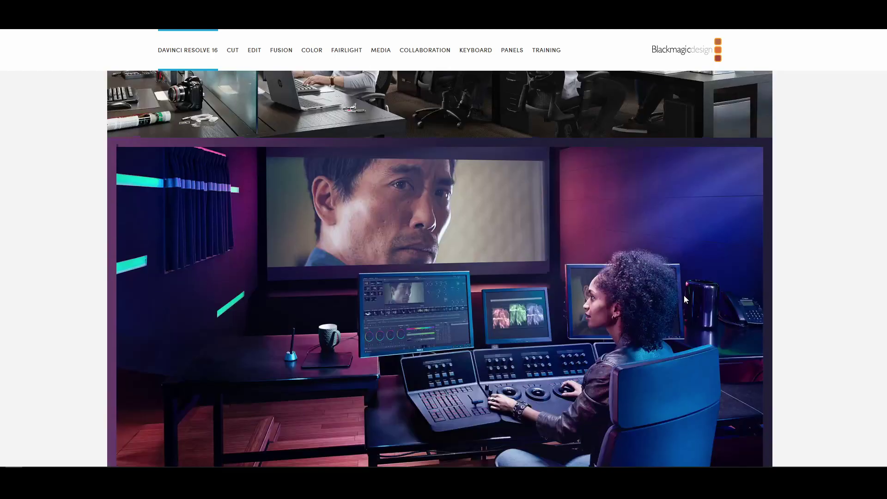
pyautogui.scroll(-15, 685, 299)
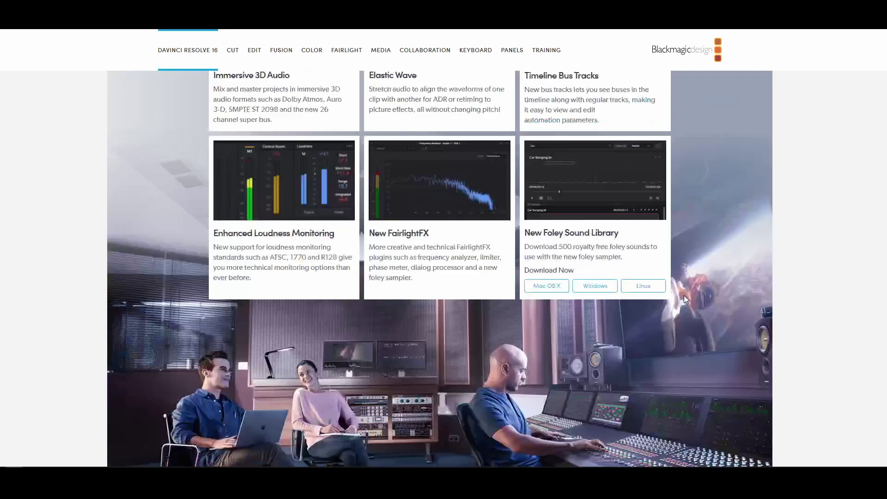
pyautogui.scroll(-15, 685, 299)
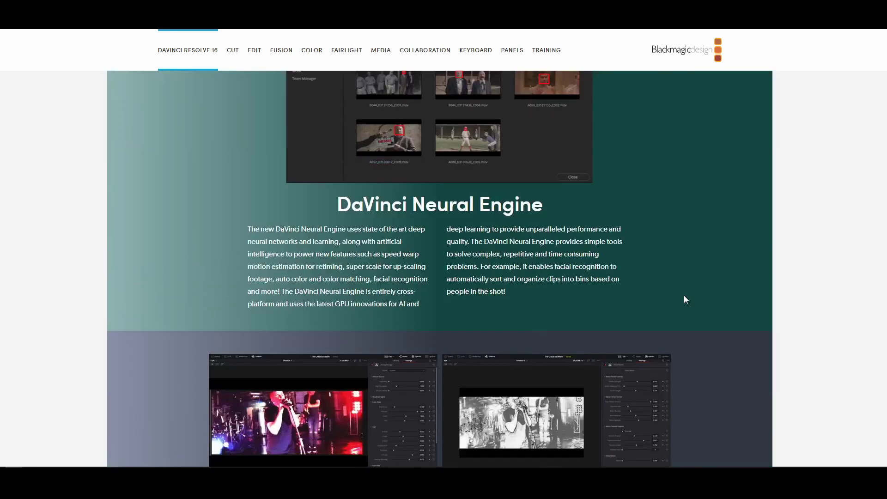
pyautogui.scroll(-15, 685, 299)
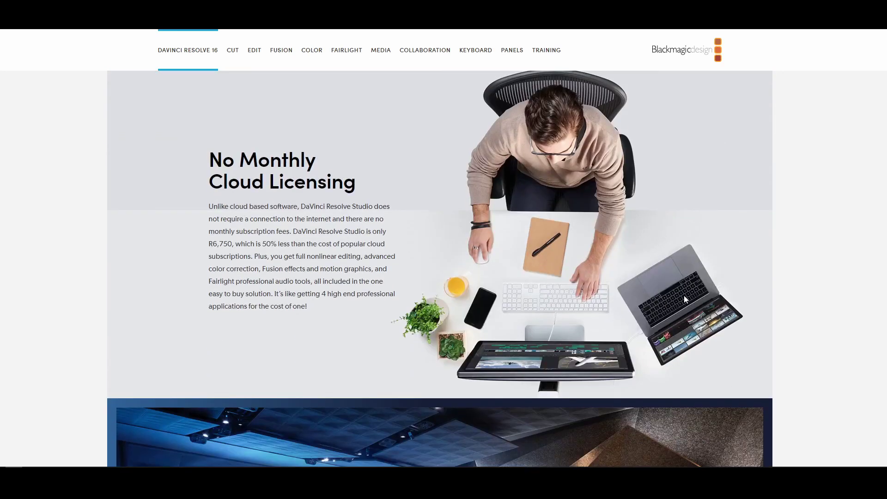
pyautogui.scroll(-15, 685, 299)
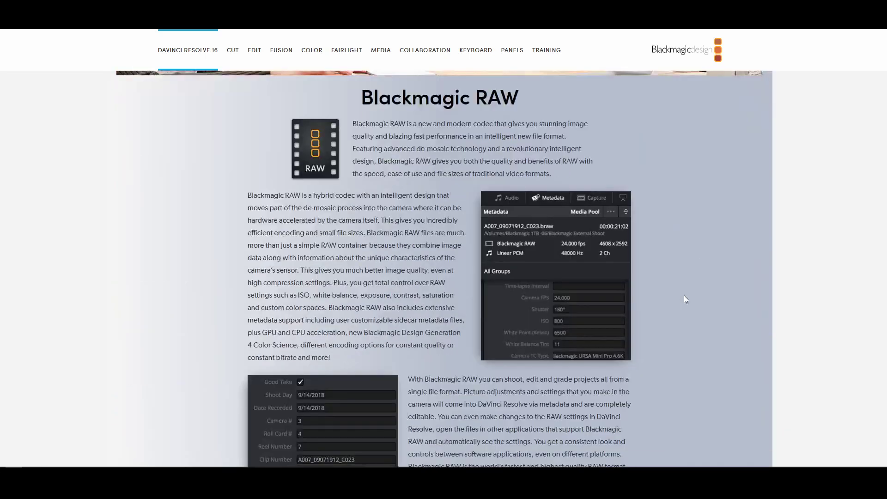
pyautogui.scroll(-15, 685, 300)
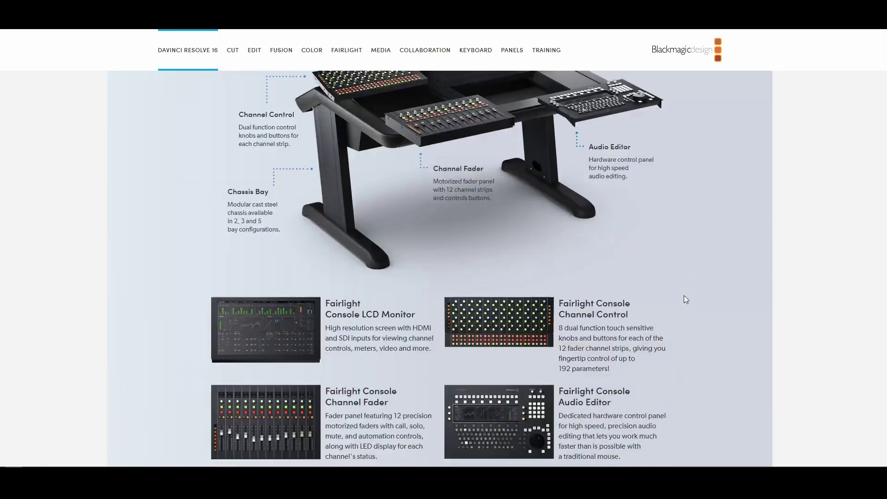
pyautogui.scroll(-7, 685, 299)
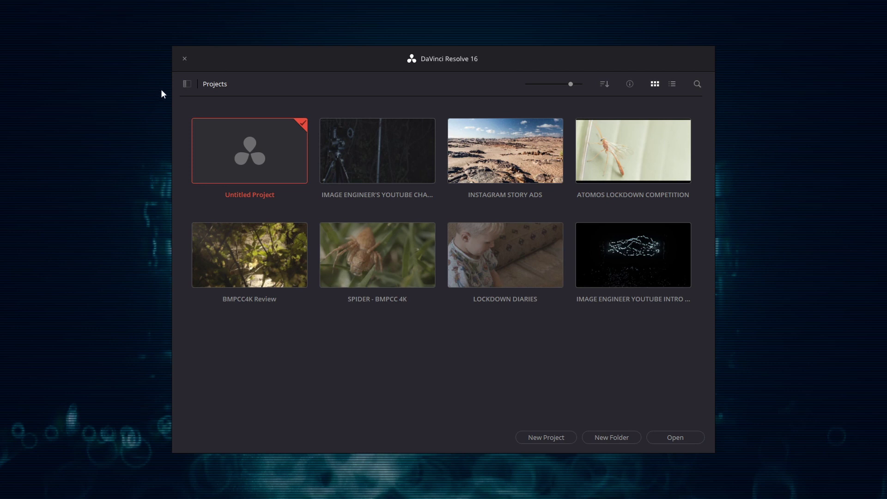
# Step: Show the database list, fill in a new disk database named test at C:\Users\info\Desktop and cancel without adding it
pyautogui.click(187, 84)
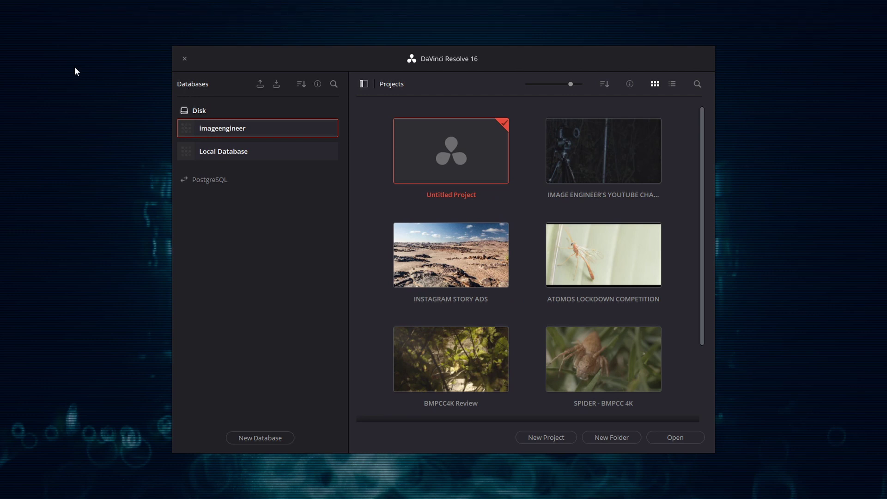
pyautogui.click(264, 443)
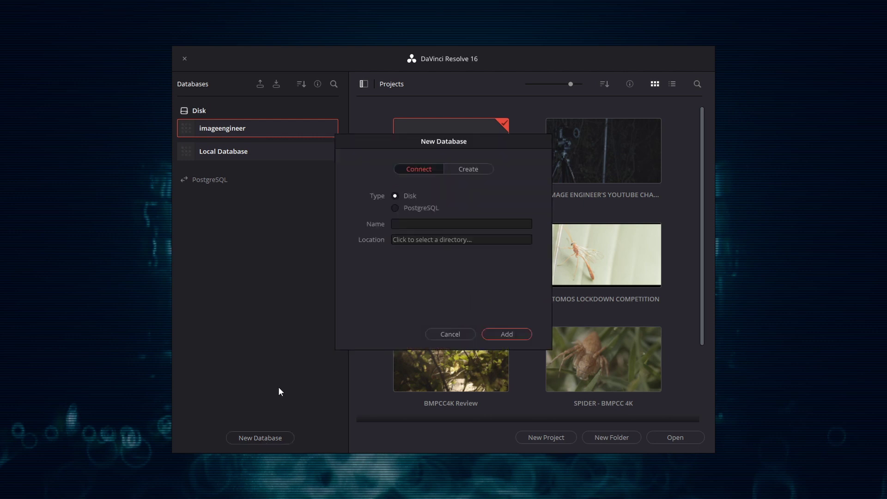
pyautogui.click(419, 223)
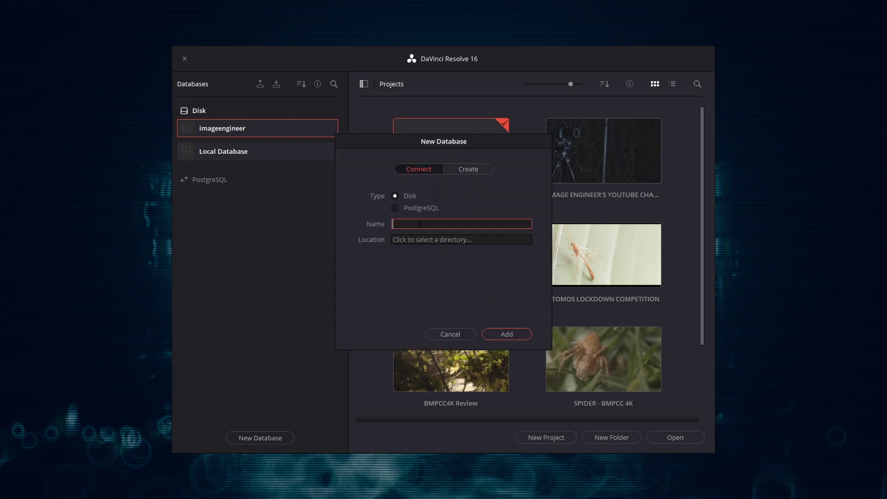
pyautogui.write('test')
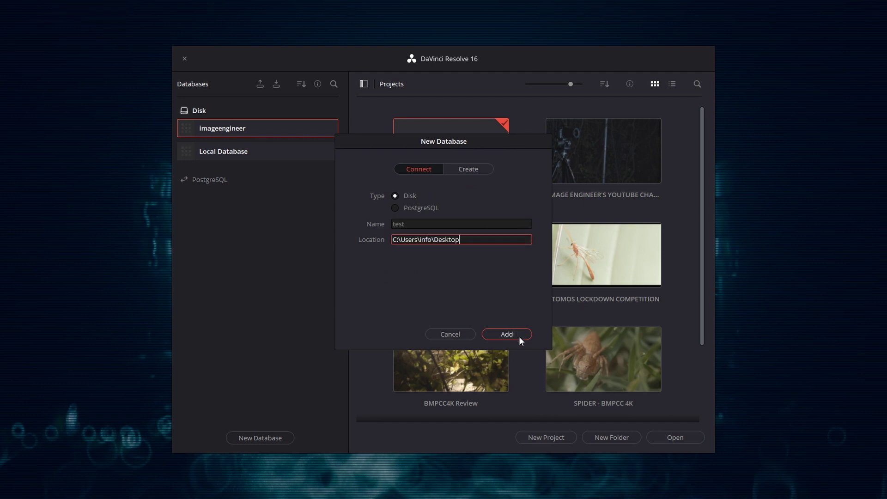
pyautogui.click(451, 333)
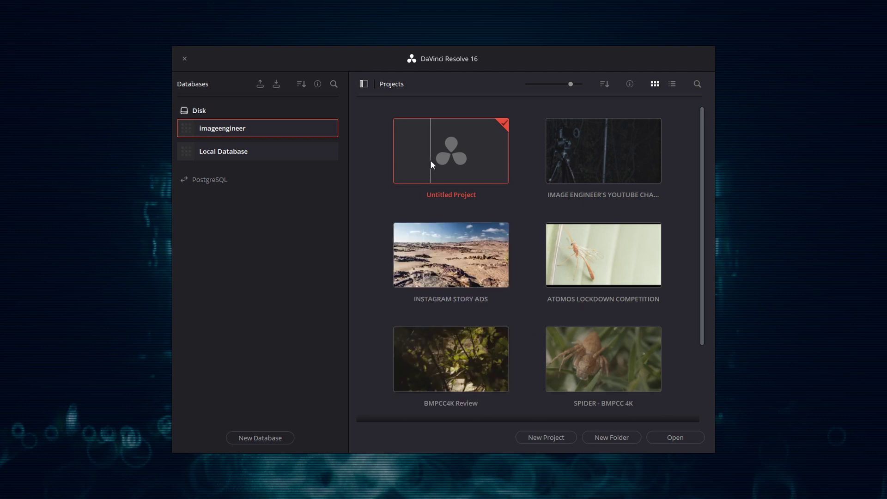
# Step: Open the untitled project and trim the end of the flower clip in the Cut page timeline
pyautogui.doubleClick(437, 171)
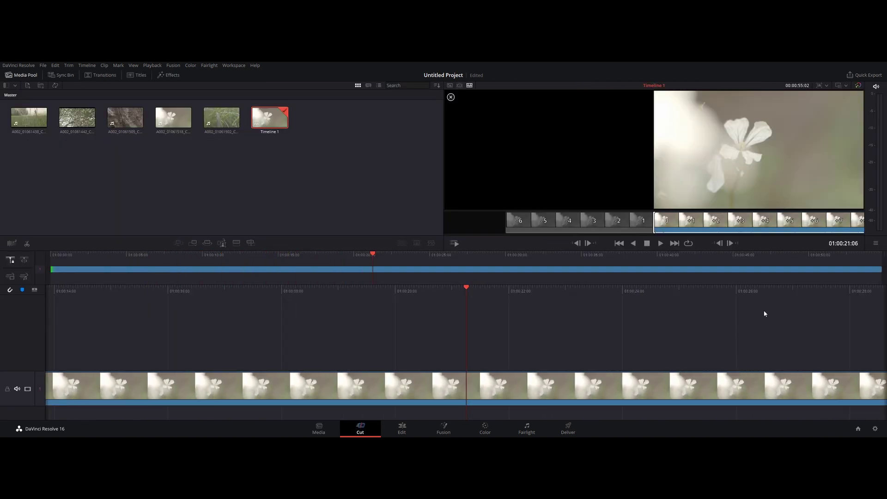
pyautogui.moveTo(827, 265); pyautogui.dragTo(855, 264)
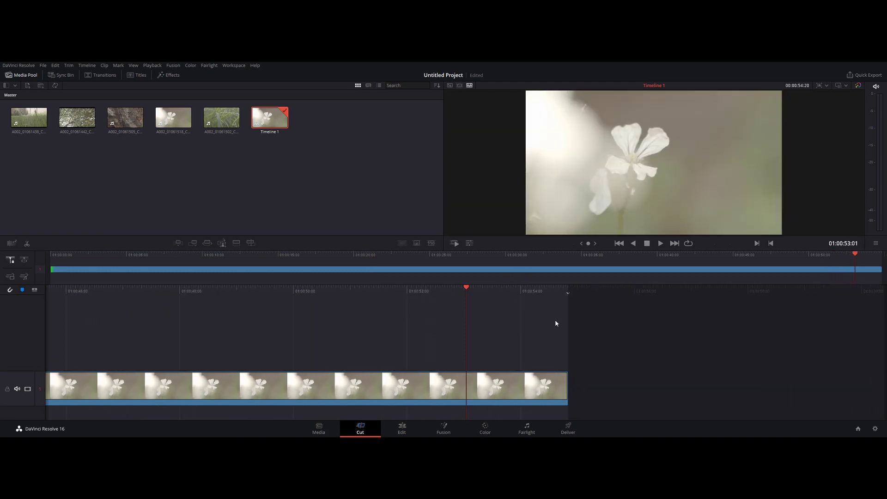
pyautogui.moveTo(566, 386); pyautogui.dragTo(531, 383)
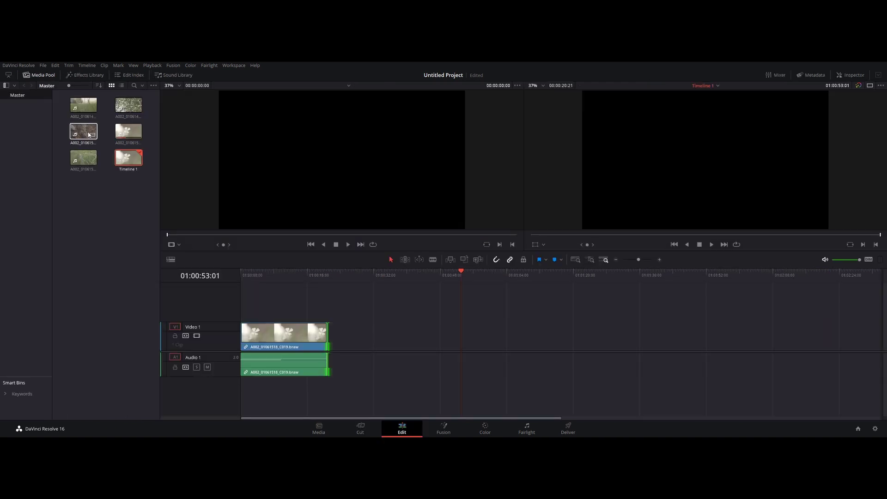
# Step: Append the A002_01061505_C006 and A002_01061502_C002 clips after the flower clip on Video 1 in the Edit page timeline
pyautogui.moveTo(84, 131); pyautogui.dragTo(342, 331)
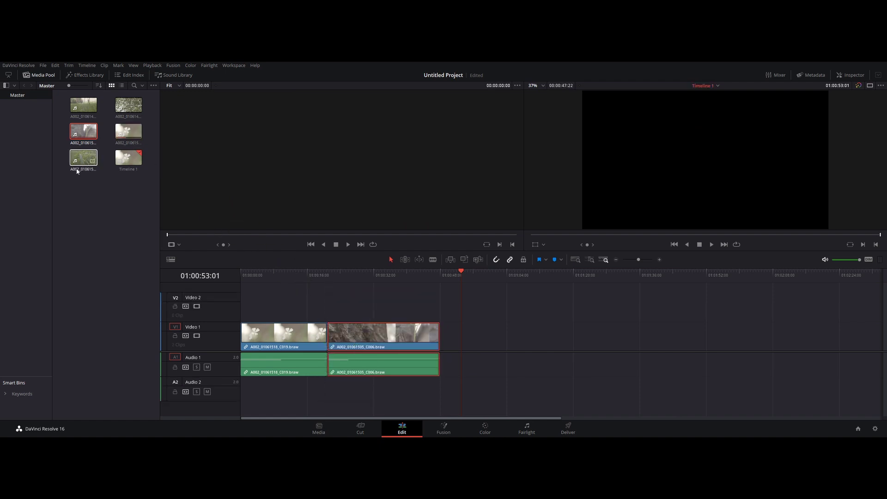
pyautogui.moveTo(83, 158); pyautogui.dragTo(440, 332)
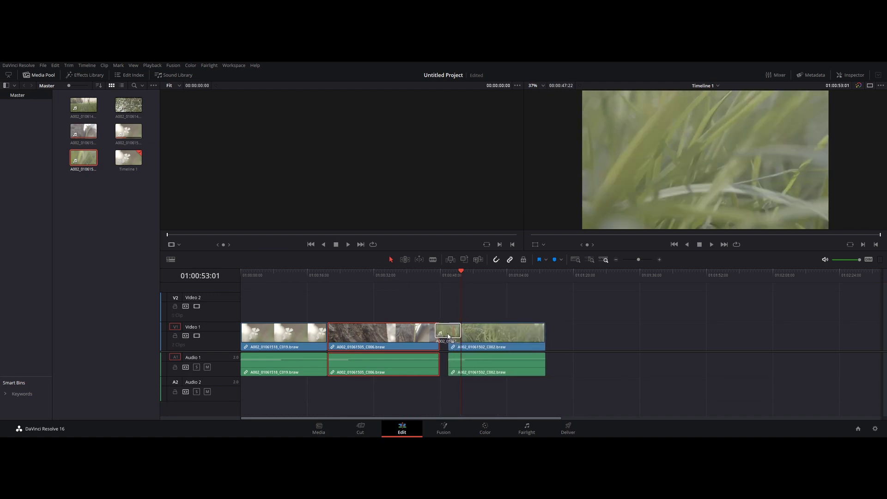
pyautogui.moveTo(440, 277); pyautogui.dragTo(412, 279)
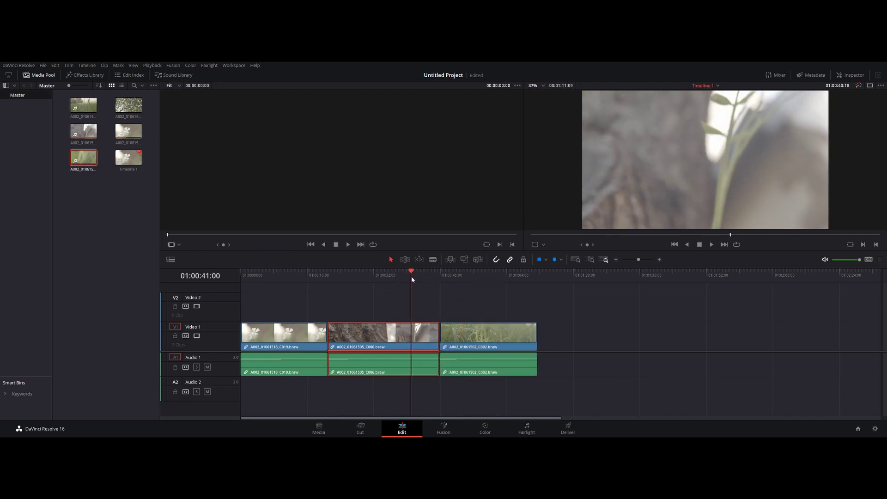
pyautogui.doubleClick(424, 334)
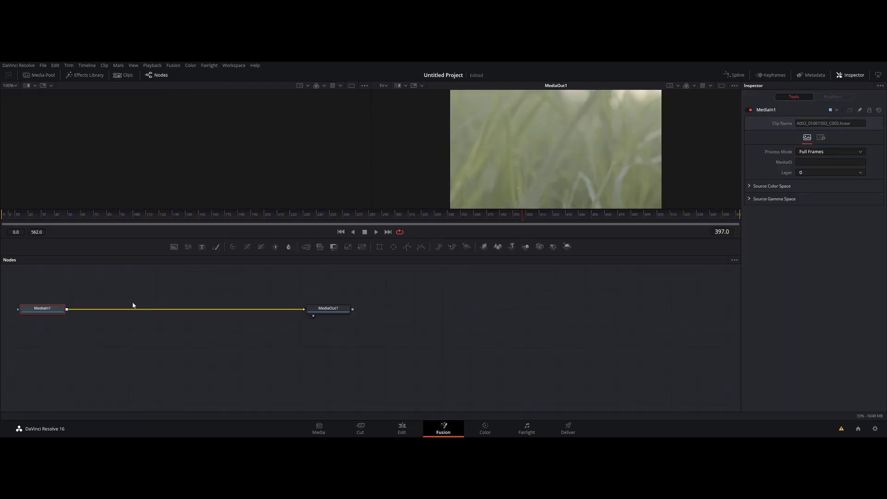
# Step: Insert a Defocus node between MediaIn1 and MediaOut1 for the grass clip in Fusion
pyautogui.rightClick(99, 308)
pyautogui.moveTo(105, 311)
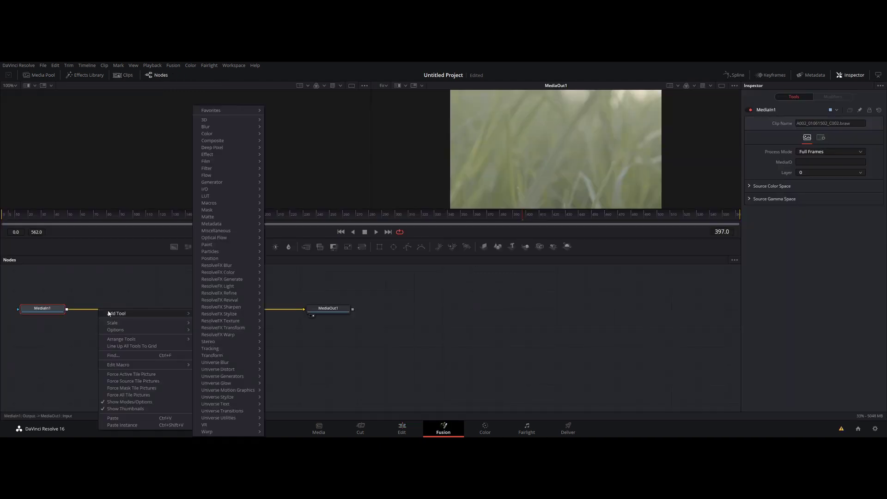
pyautogui.moveTo(238, 126)
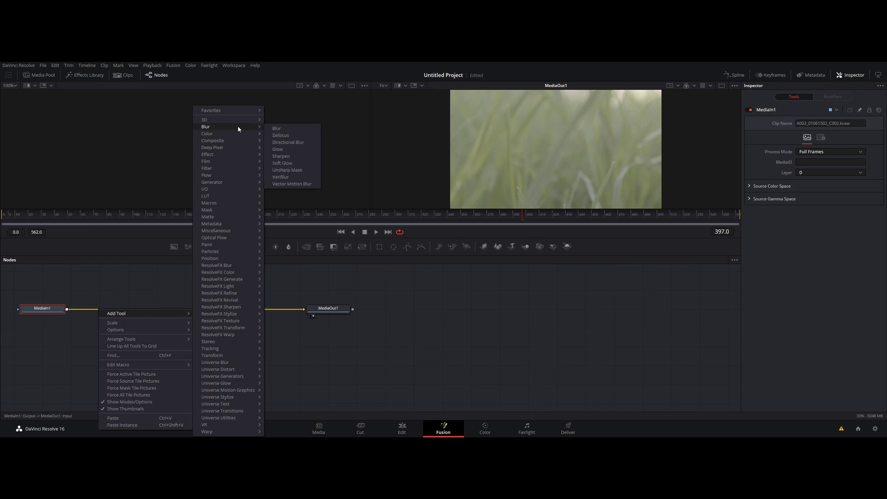
pyautogui.click(287, 137)
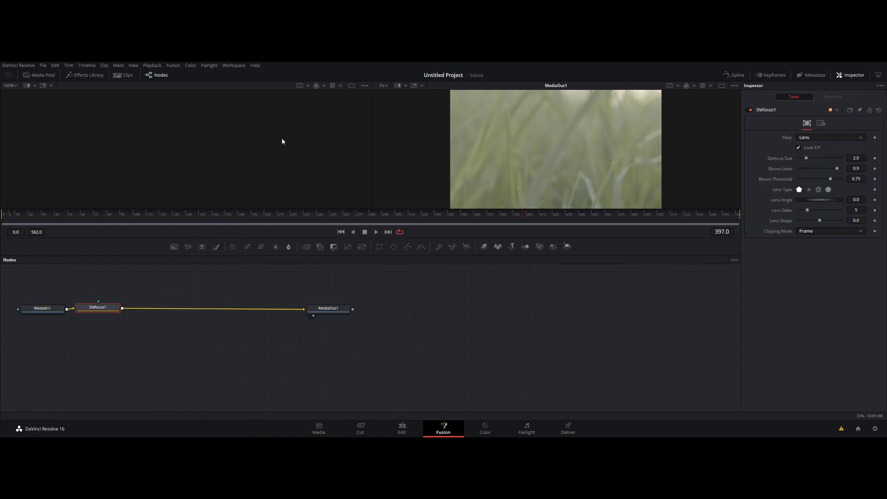
# Step: On the Color page, add contrast to the grass clip with a custom S-curve and raised black point, and add a serial node
pyautogui.hotkey('shift', '6')
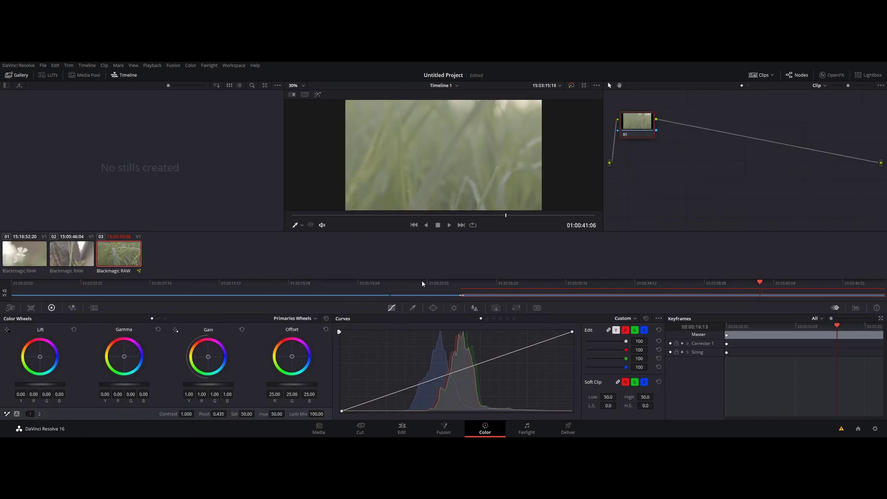
pyautogui.moveTo(771, 282); pyautogui.dragTo(824, 285)
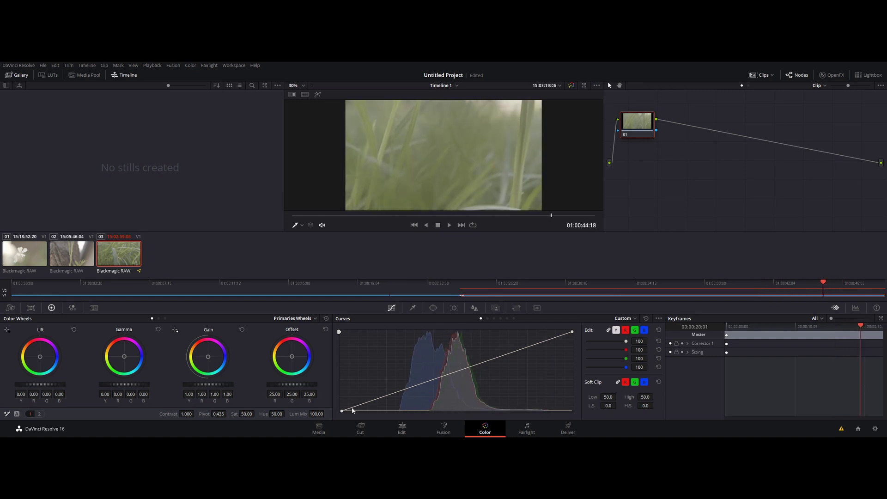
pyautogui.moveTo(342, 411); pyautogui.dragTo(384, 411)
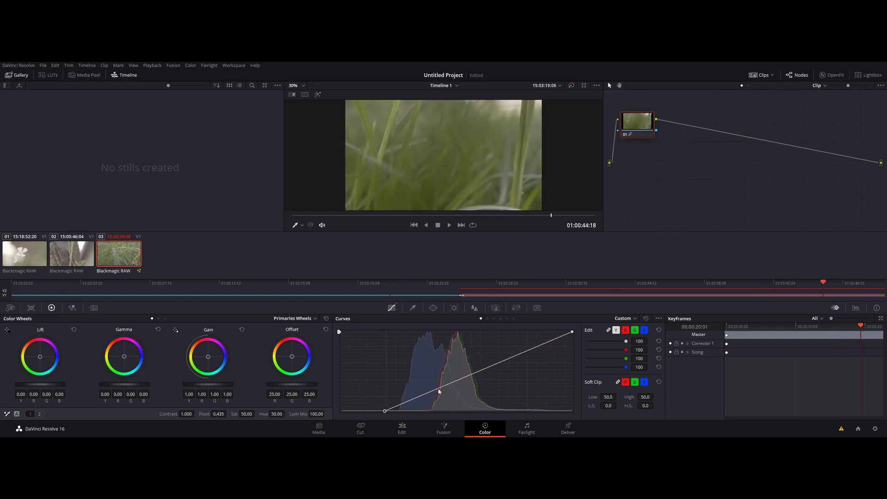
pyautogui.moveTo(497, 366); pyautogui.dragTo(498, 350)
pyautogui.moveTo(418, 394); pyautogui.dragTo(416, 398)
pyautogui.hotkey('alt', 's')
pyautogui.rightClick(685, 124)
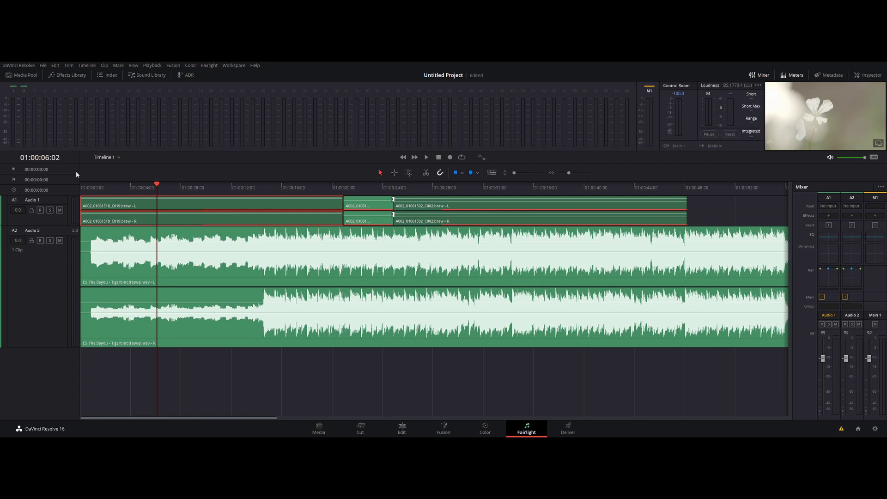
# Step: Play the timeline audio on the Fairlight page to check the track levels and loudness meters, and stop playback
pyautogui.press('space')
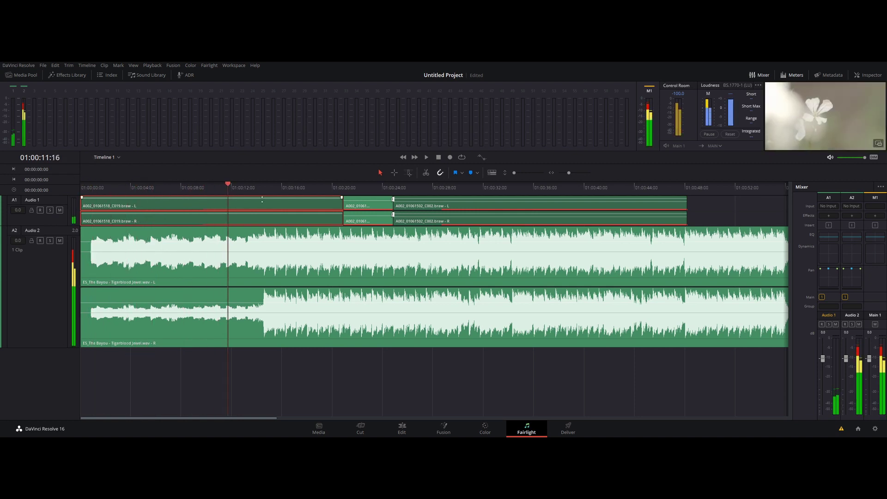
pyautogui.press('space')
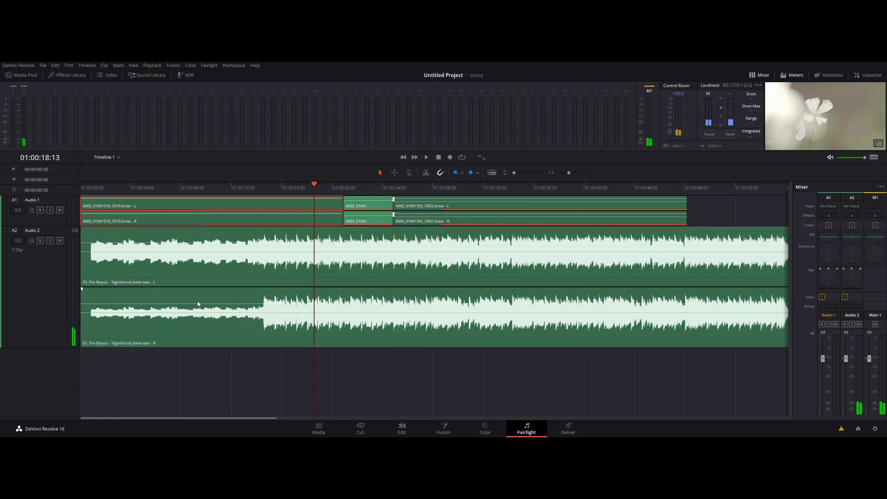
# Step: On the Deliver page, set the render filename to GREEN GRASS and look over the export presets
pyautogui.click(568, 429)
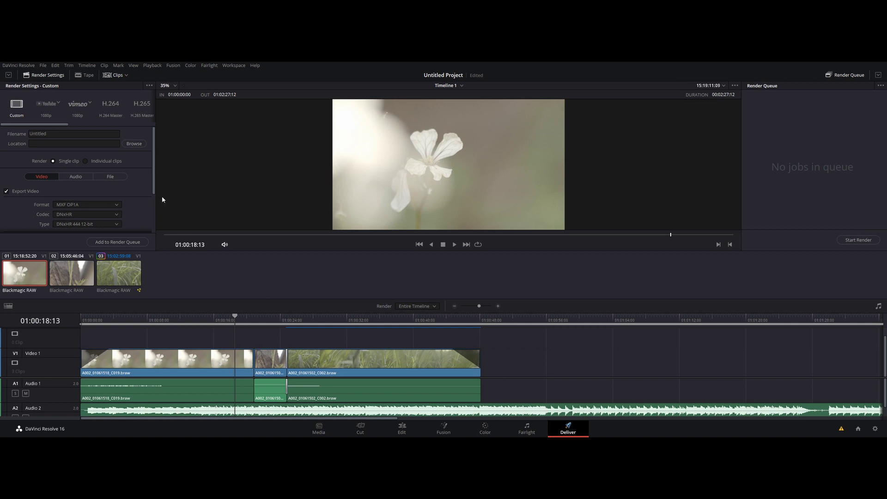
pyautogui.click(56, 135)
pyautogui.write('GREEN GRASS')
pyautogui.moveTo(56, 124)
pyautogui.mouseDown()
pyautogui.moveTo(134, 124)
pyautogui.moveTo(42, 123)
pyautogui.mouseUp()
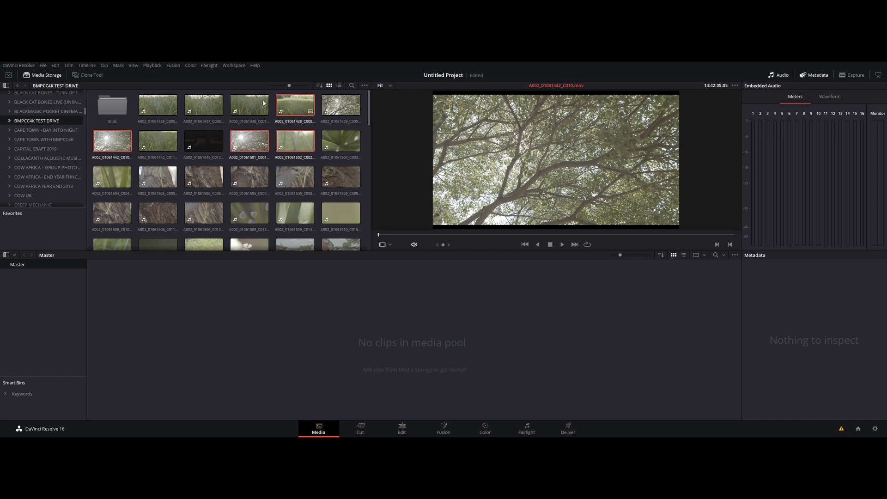
# Step: Select six grass and tree clips in the BMPCC4K TEST DRIVE folder and add them to the media pool
pyautogui.click(249, 105)
pyautogui.keyDown('ctrl'); pyautogui.click(277, 104); pyautogui.keyUp('ctrl')
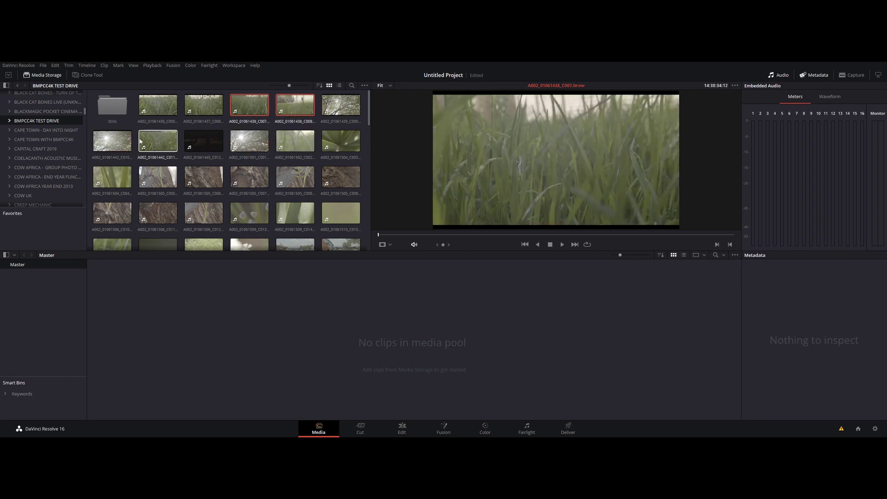
pyautogui.keyDown('ctrl'); pyautogui.click(112, 141); pyautogui.keyUp('ctrl')
pyautogui.keyDown('ctrl'); pyautogui.click(158, 141); pyautogui.keyUp('ctrl')
pyautogui.keyDown('ctrl'); pyautogui.click(295, 141); pyautogui.keyUp('ctrl')
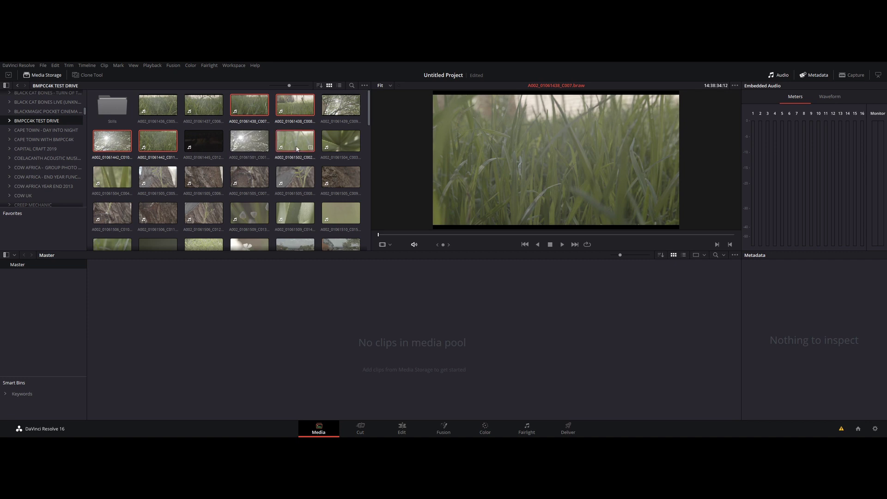
pyautogui.keyDown('ctrl'); pyautogui.click(118, 181); pyautogui.keyUp('ctrl')
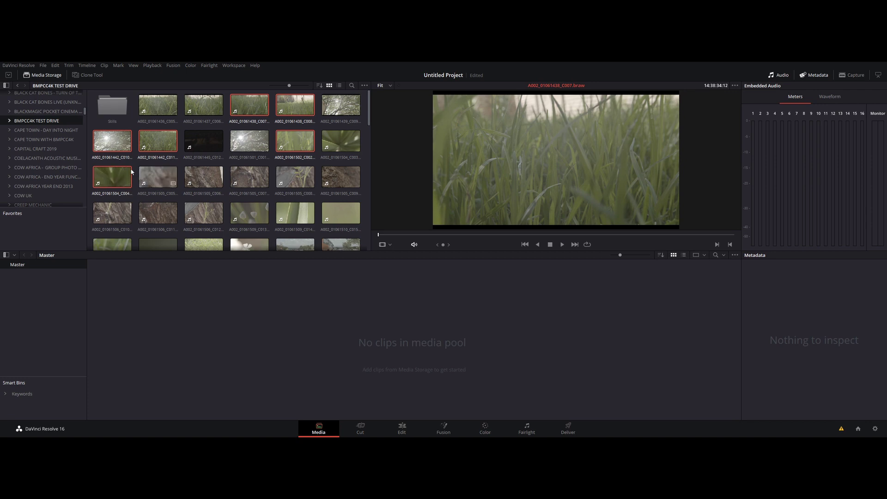
pyautogui.moveTo(119, 181); pyautogui.dragTo(215, 320)
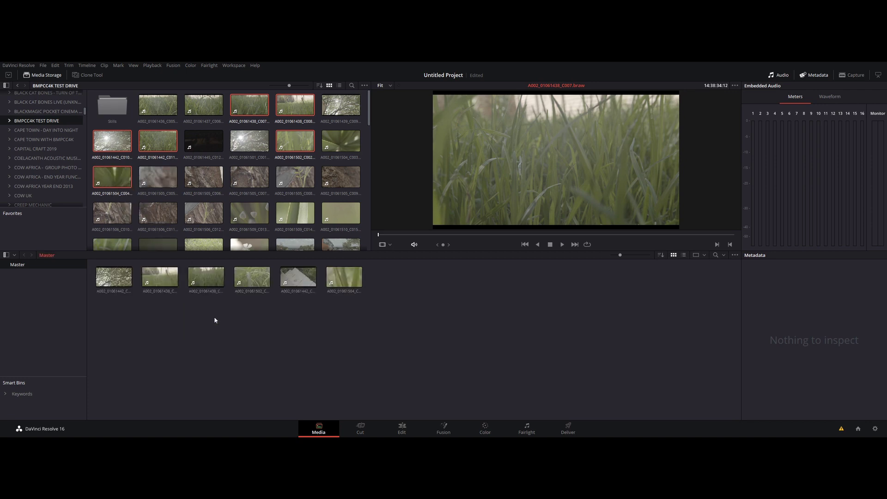
# Step: On the Edit page, create a timeline by placing the A002_01061504_C004.braw clip at its start
pyautogui.click(401, 429)
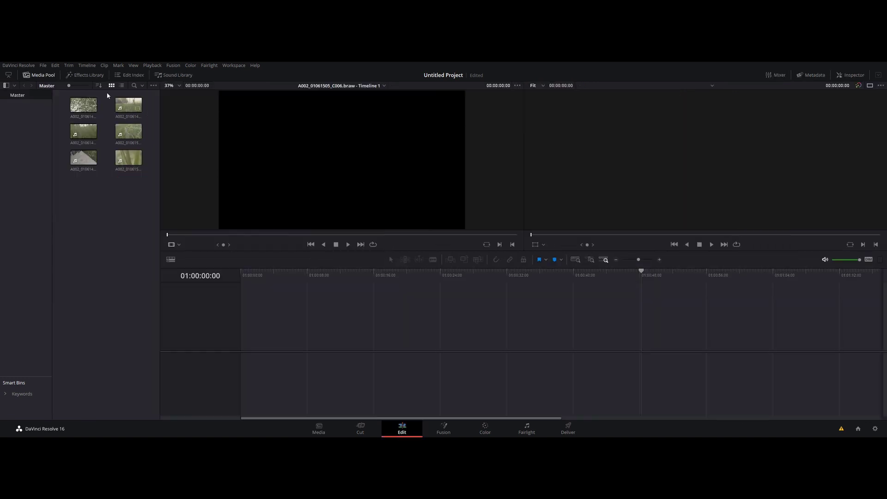
pyautogui.moveTo(86, 227); pyautogui.dragTo(133, 105)
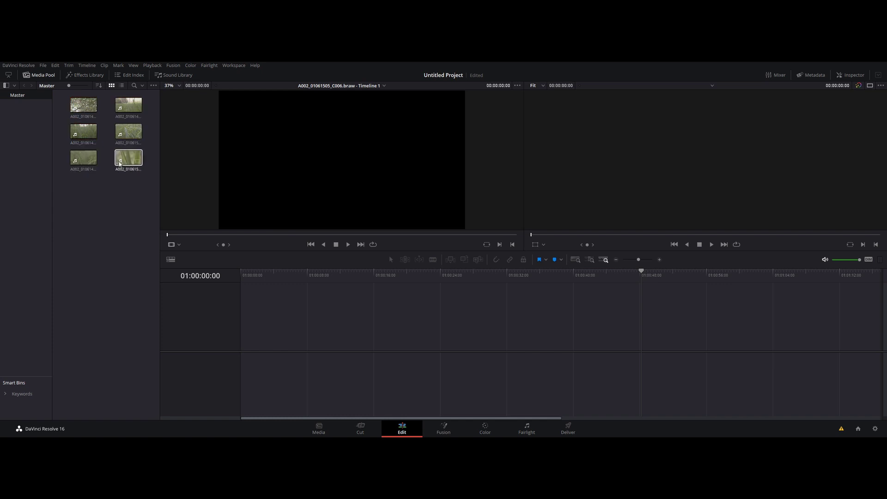
pyautogui.moveTo(129, 157); pyautogui.dragTo(202, 247)
pyautogui.moveTo(262, 346); pyautogui.dragTo(245, 344)
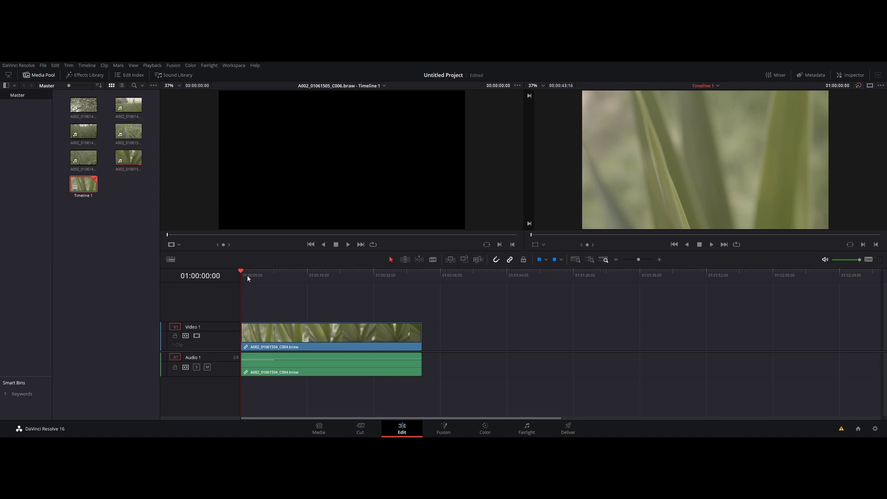
# Step: Append A002_01061502_C002.braw, A002_01061442_C010.mov and the open grass field clip end to end after the first clip on Video 1
pyautogui.moveTo(129, 131); pyautogui.dragTo(425, 345)
pyautogui.moveTo(83, 105); pyautogui.dragTo(522, 357)
pyautogui.moveTo(129, 105); pyautogui.dragTo(573, 345)
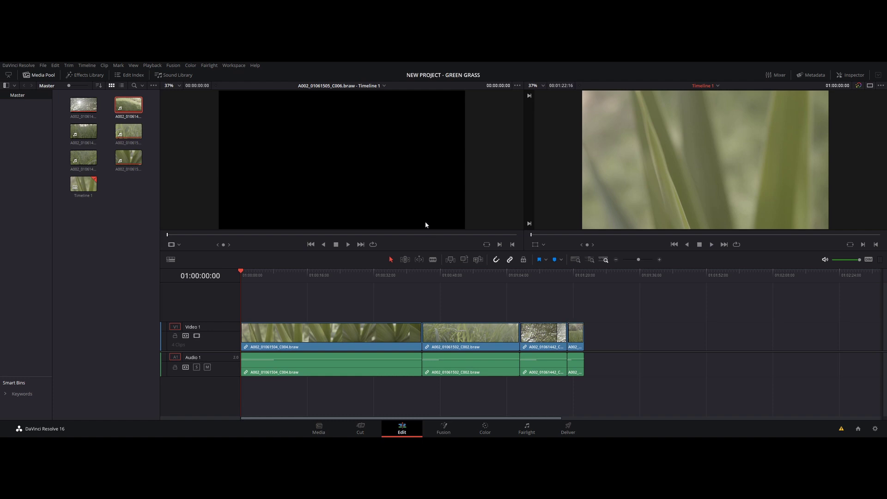
# Step: Set the timeline's video view to thumbnails at each clip's start and end, and give the video and audio tracks a medium height
pyautogui.scroll(4, 371, 271)
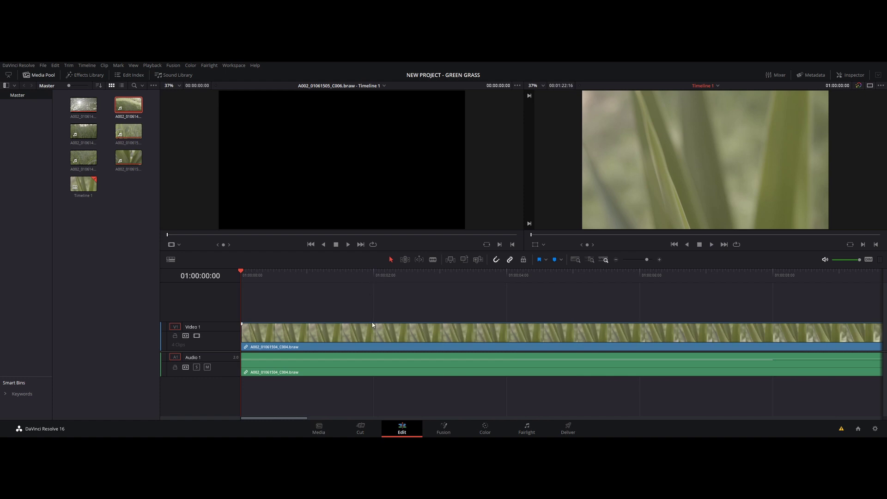
pyautogui.scroll(-5, 372, 325)
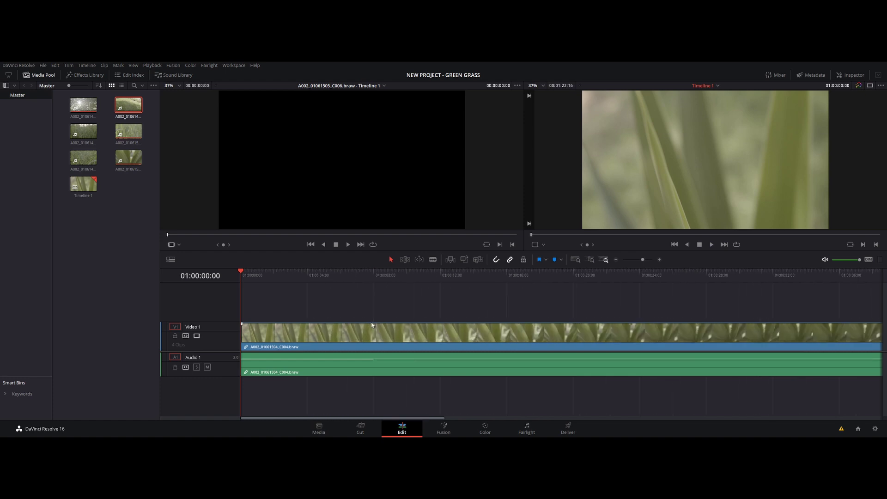
pyautogui.scroll(3, 371, 324)
pyautogui.click(171, 259)
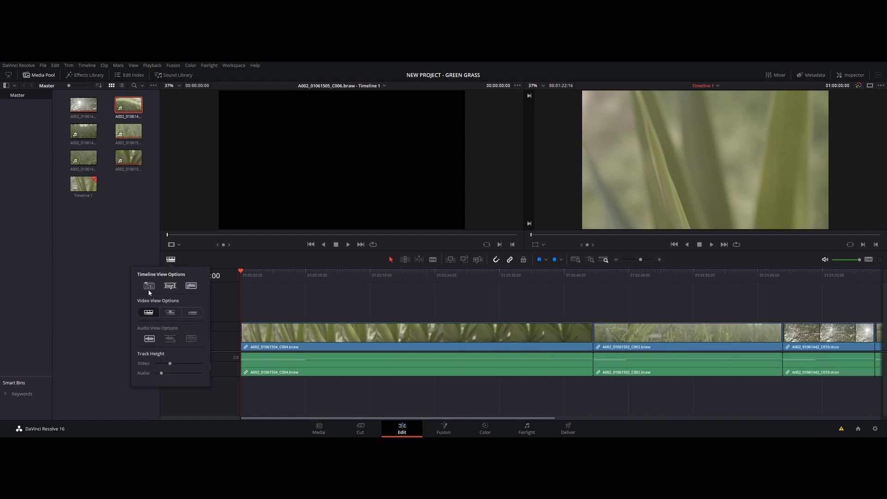
pyautogui.click(171, 313)
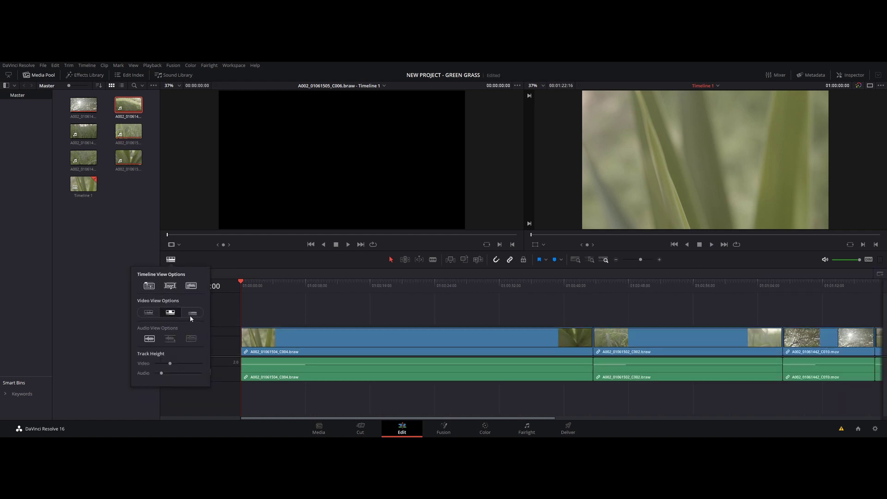
pyautogui.click(192, 313)
pyautogui.moveTo(170, 363); pyautogui.dragTo(221, 369)
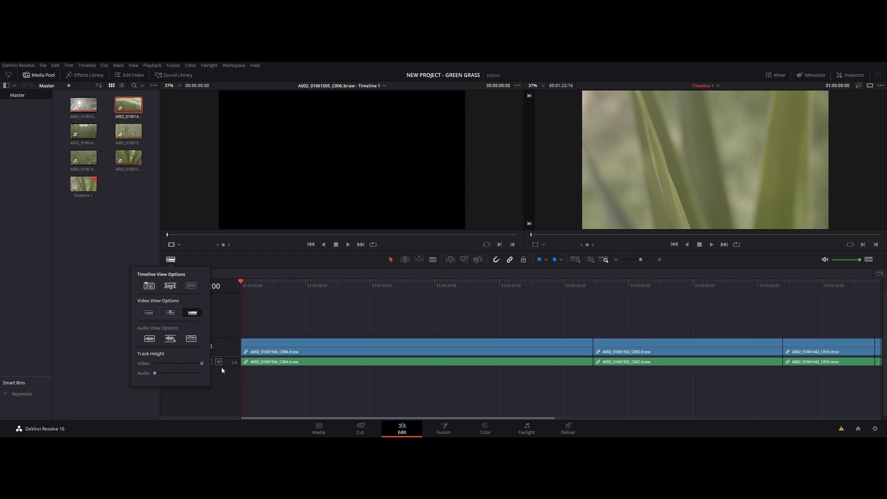
pyautogui.moveTo(155, 373); pyautogui.dragTo(199, 377)
pyautogui.click(170, 314)
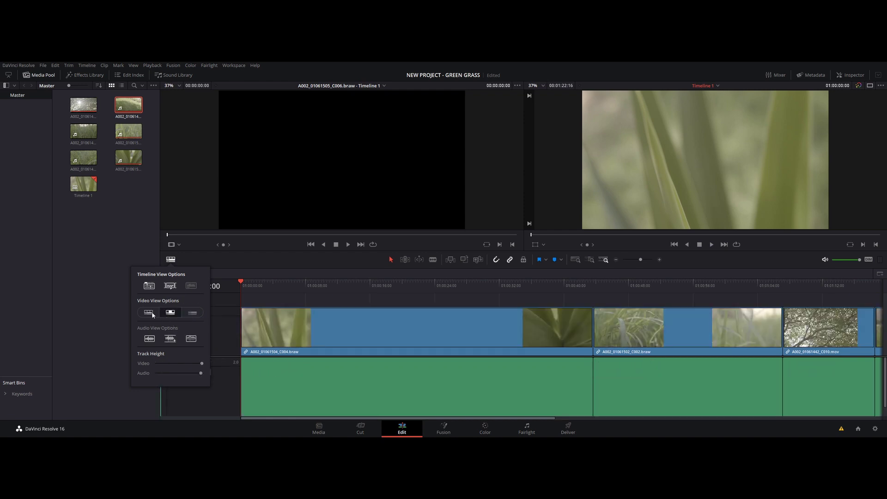
pyautogui.click(151, 316)
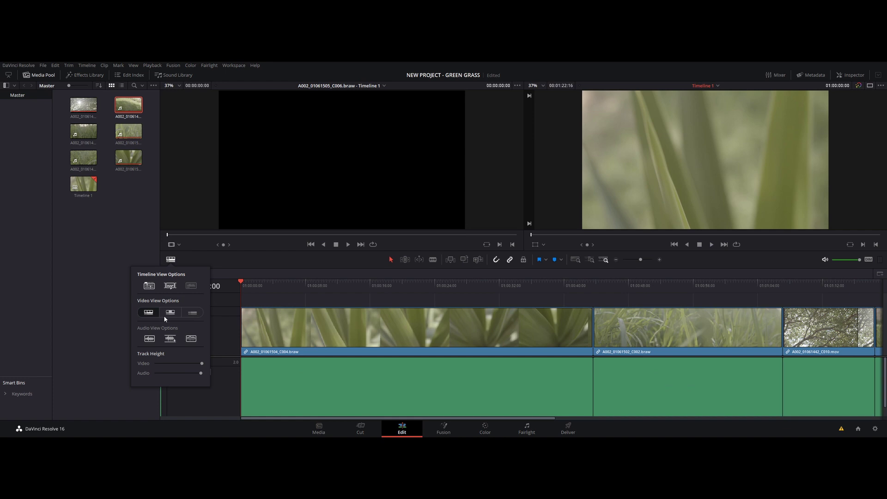
pyautogui.click(165, 314)
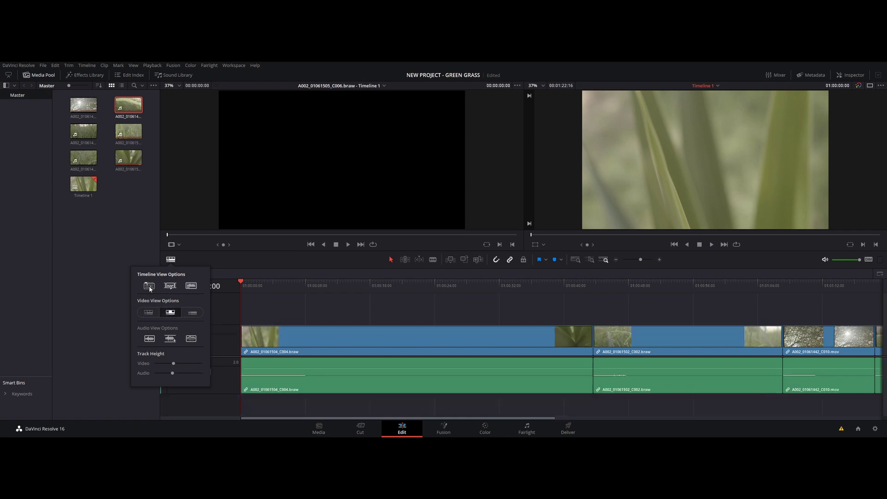
pyautogui.click(245, 294)
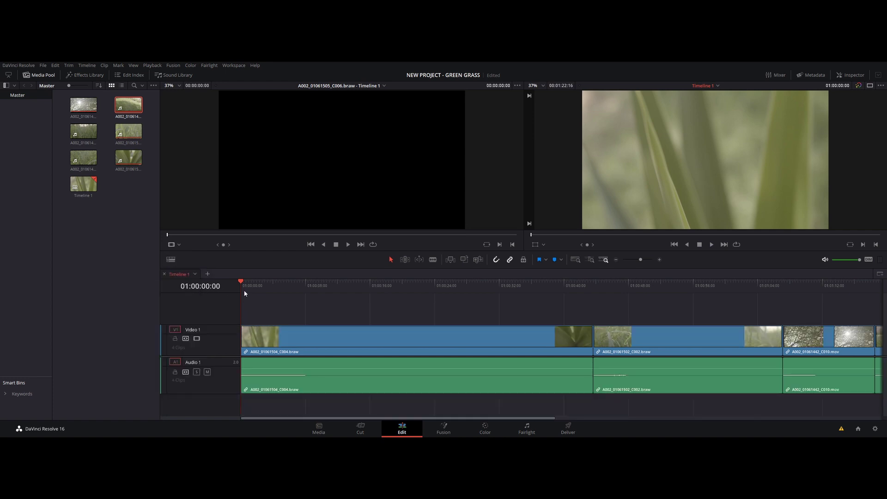
# Step: Play the opening seconds of the timeline, stop, and move the playhead to 01:00:24:09
pyautogui.press('space')
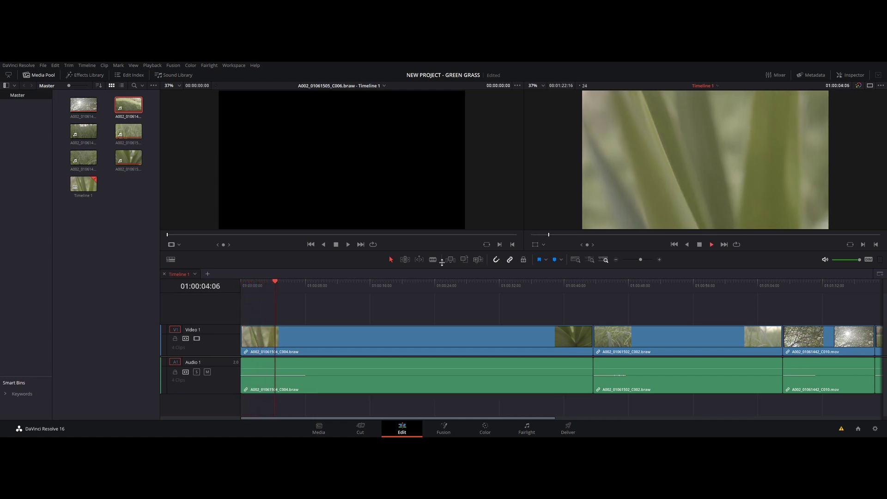
pyautogui.press('space')
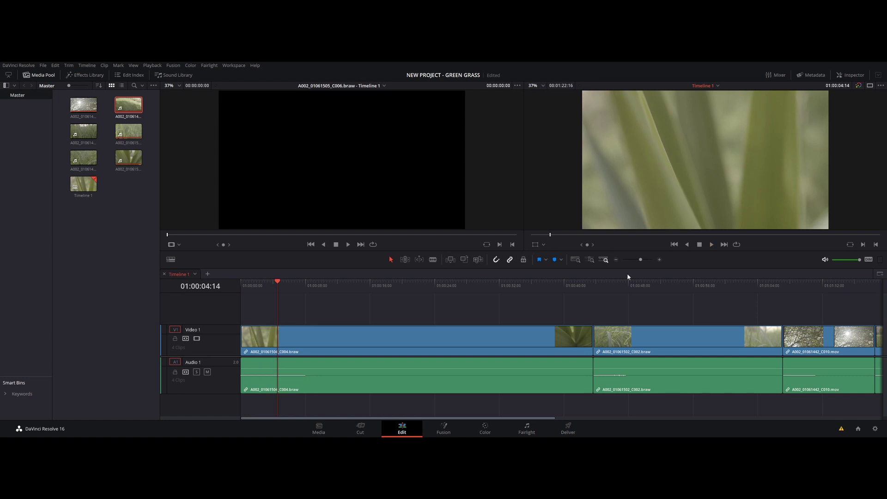
pyautogui.moveTo(390, 283); pyautogui.dragTo(436, 312)
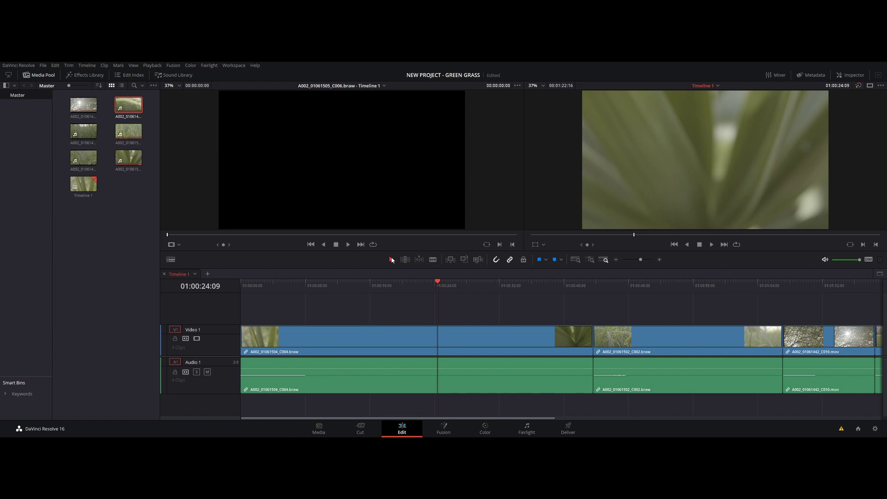
# Step: Move the first clip up to Video 2 and then Video 3, and return it to the start of Video 1
pyautogui.moveTo(397, 334); pyautogui.dragTo(431, 314)
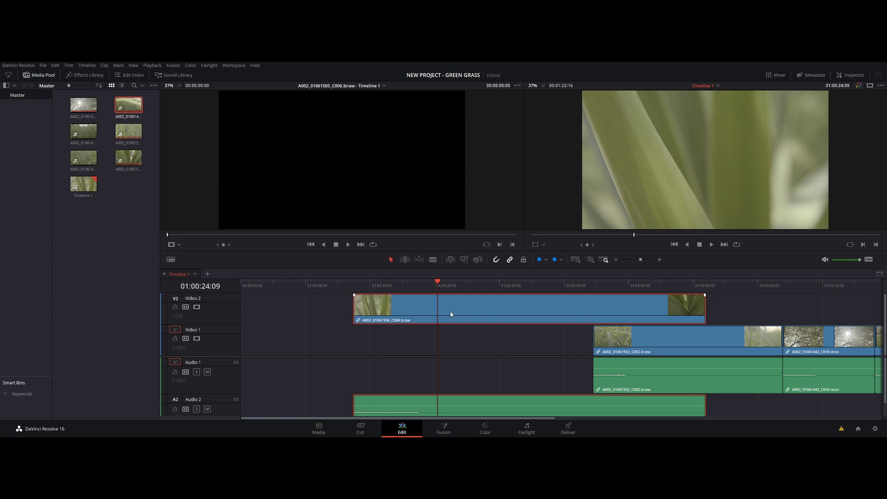
pyautogui.moveTo(450, 314); pyautogui.dragTo(442, 285)
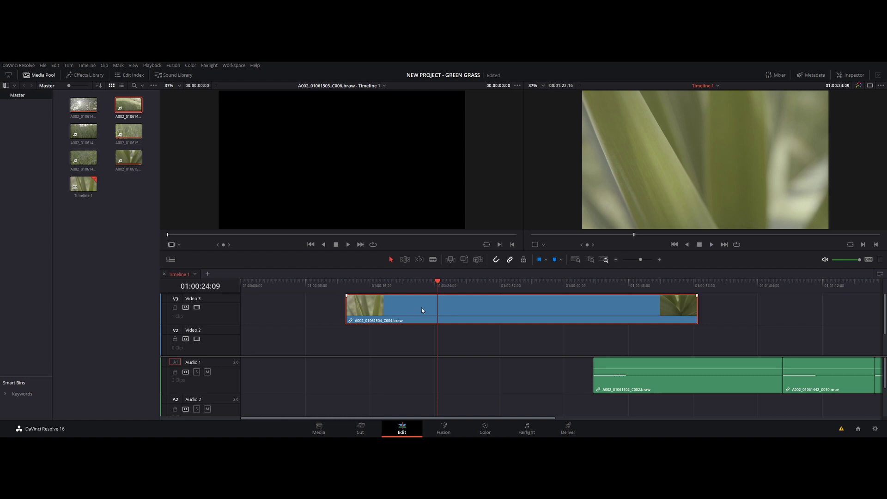
pyautogui.moveTo(386, 318); pyautogui.dragTo(263, 367)
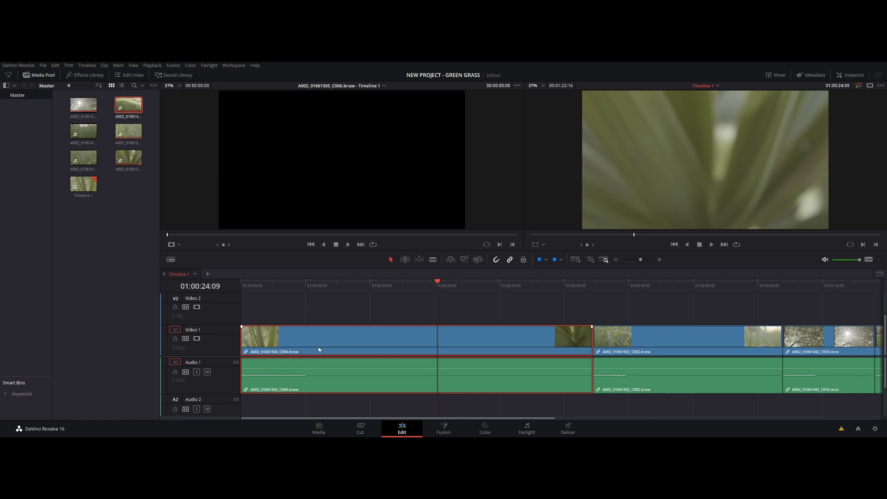
# Step: Overlap the first clip above the second on Video 2, play the overlap, and return the clip to the start of Video 1
pyautogui.moveTo(318, 350); pyautogui.dragTo(424, 336)
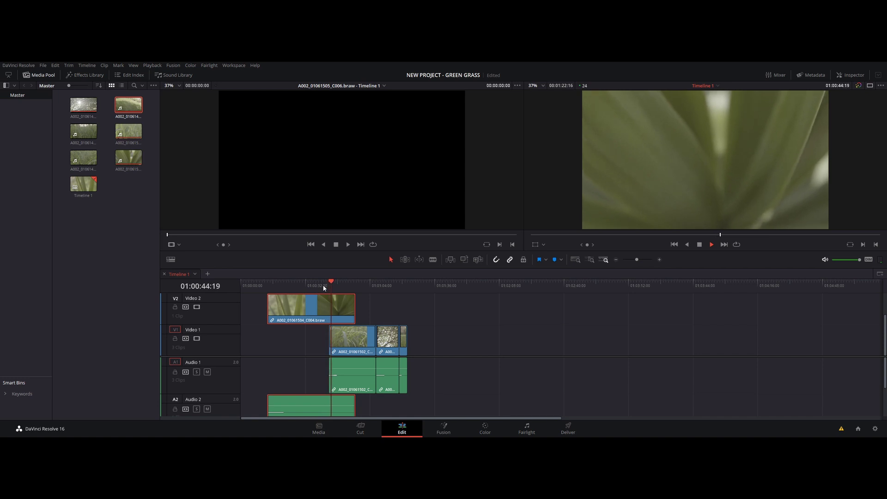
pyautogui.press('space')
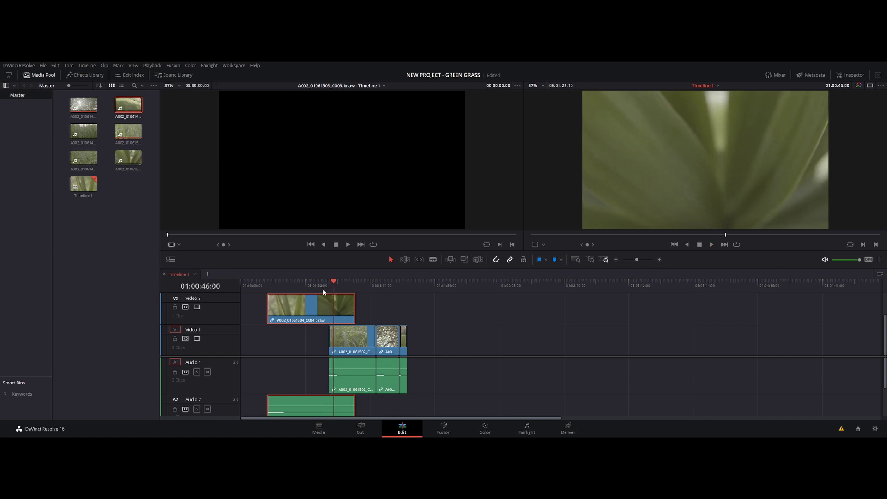
pyautogui.moveTo(310, 307); pyautogui.dragTo(283, 336)
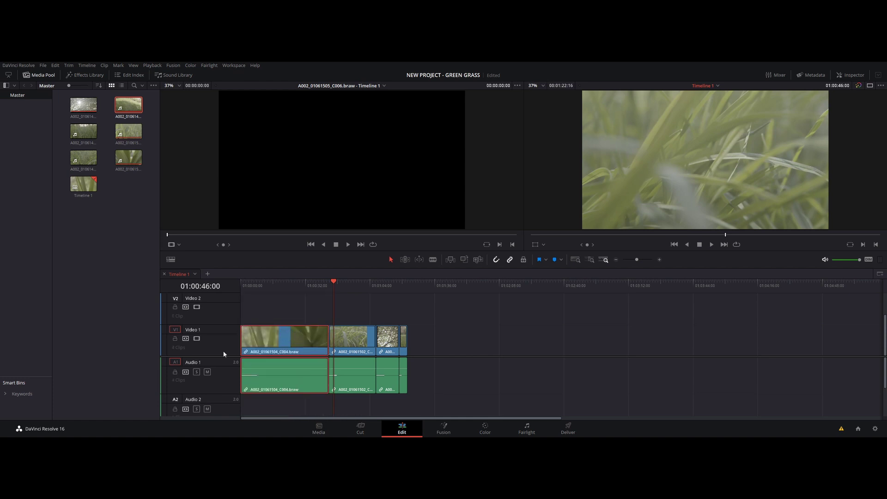
# Step: Unlink the first clip's video and audio, and move the video to Video 2 and the audio down separately
pyautogui.rightClick(266, 387)
pyautogui.click(283, 381)
pyautogui.click(278, 341)
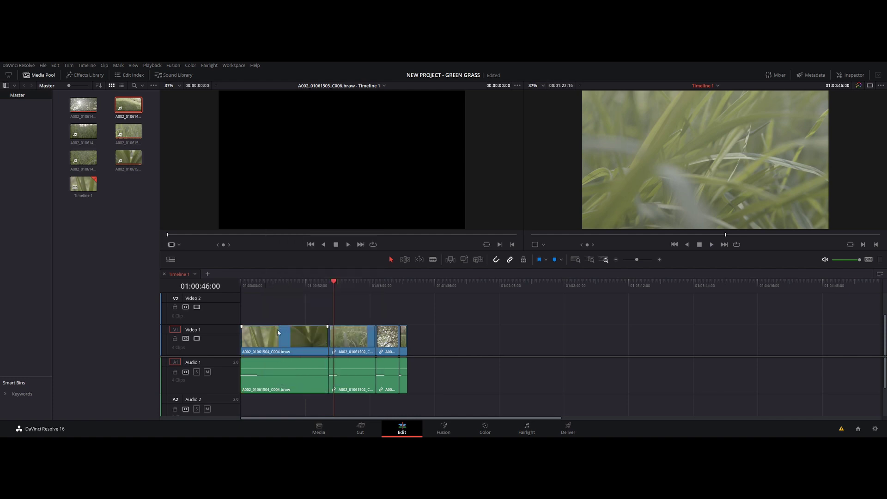
pyautogui.moveTo(277, 335); pyautogui.dragTo(274, 316)
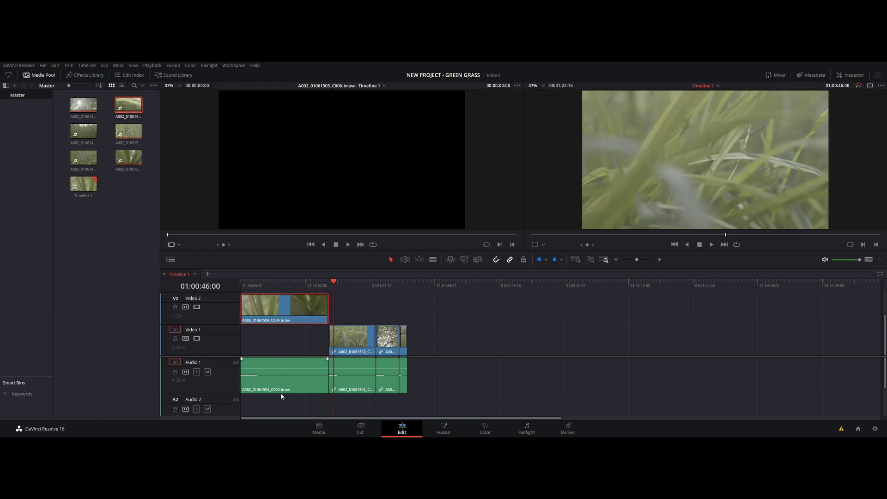
pyautogui.click(278, 378)
pyautogui.moveTo(277, 379); pyautogui.dragTo(267, 393)
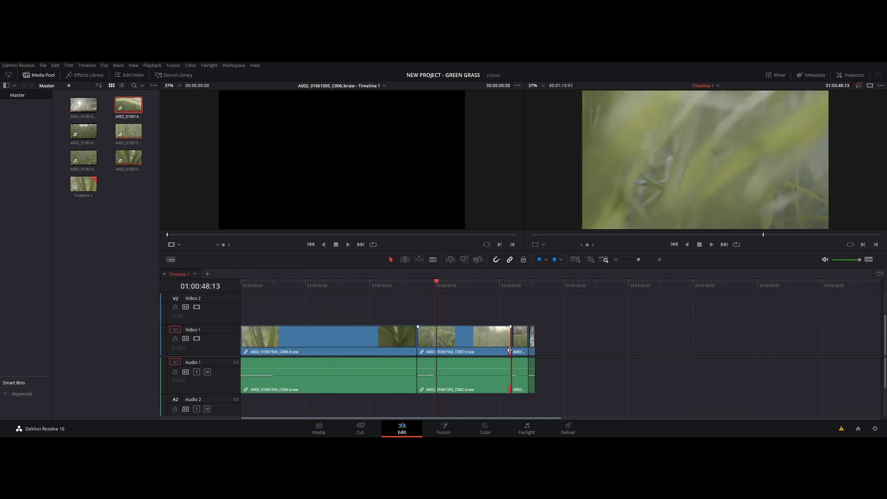
# Step: Trim the end of the A002_01061502_C002.braw clip shorter on Video 1 and increase its clip speed
pyautogui.moveTo(509, 350); pyautogui.dragTo(484, 349)
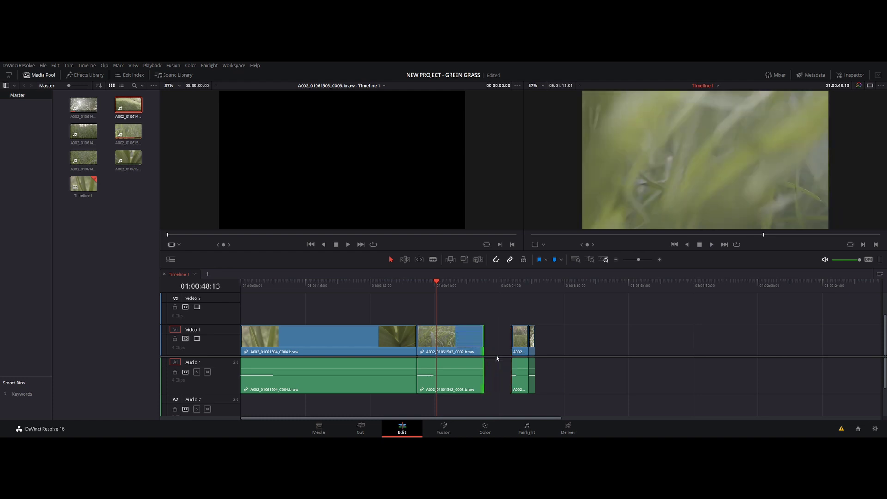
pyautogui.rightClick(472, 348)
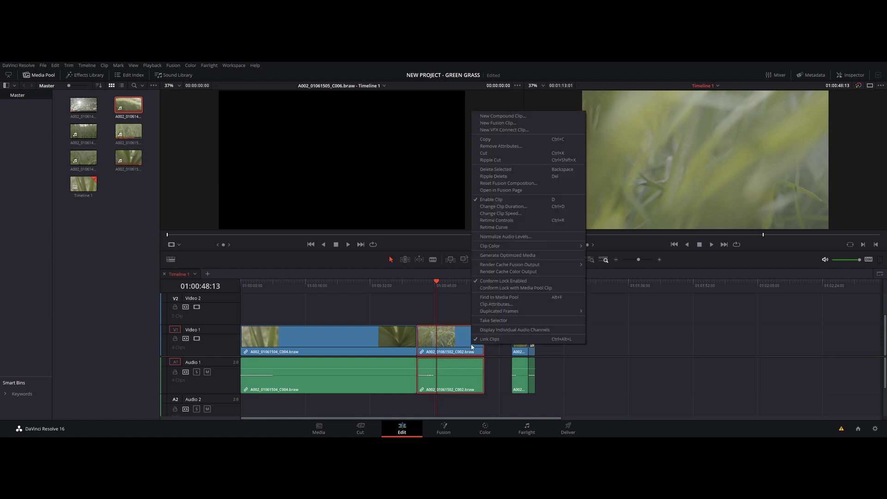
pyautogui.click(501, 214)
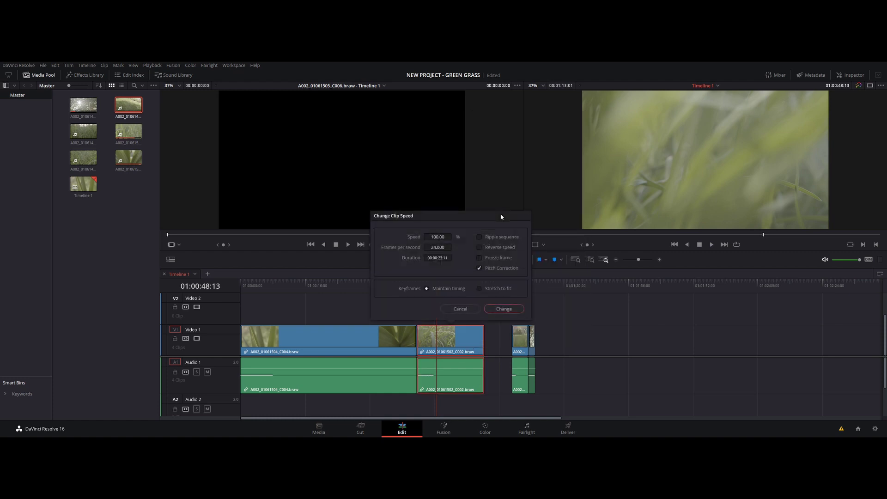
pyautogui.moveTo(425, 234); pyautogui.dragTo(454, 235)
pyautogui.click(491, 309)
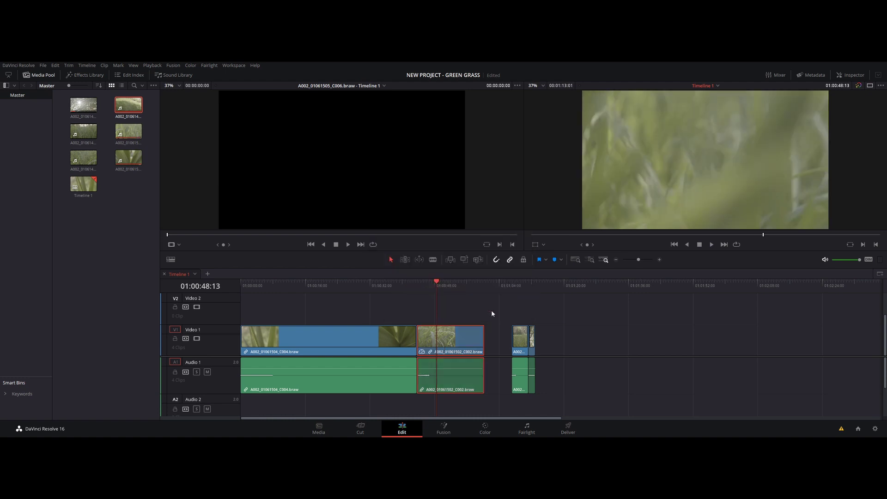
# Step: Lower the A002_01061502_C002.braw clip's speed to 55% and play the slowed footage
pyautogui.click(425, 288)
pyautogui.press('space')
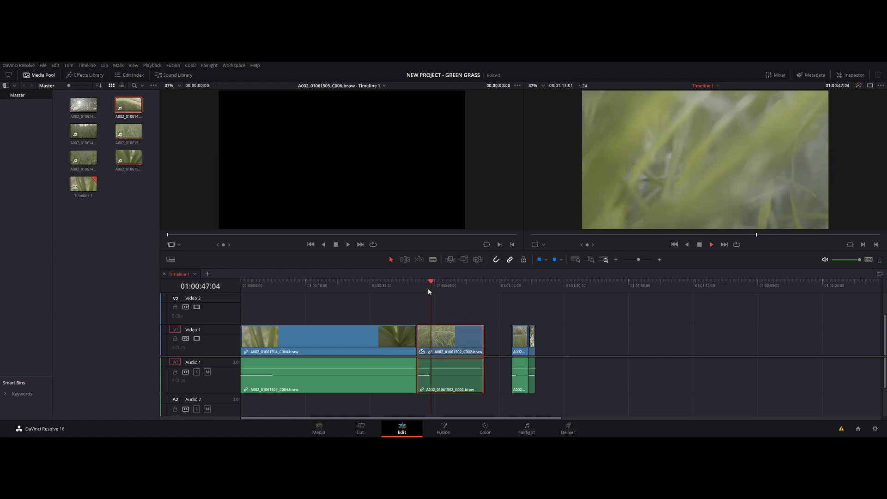
pyautogui.rightClick(435, 336)
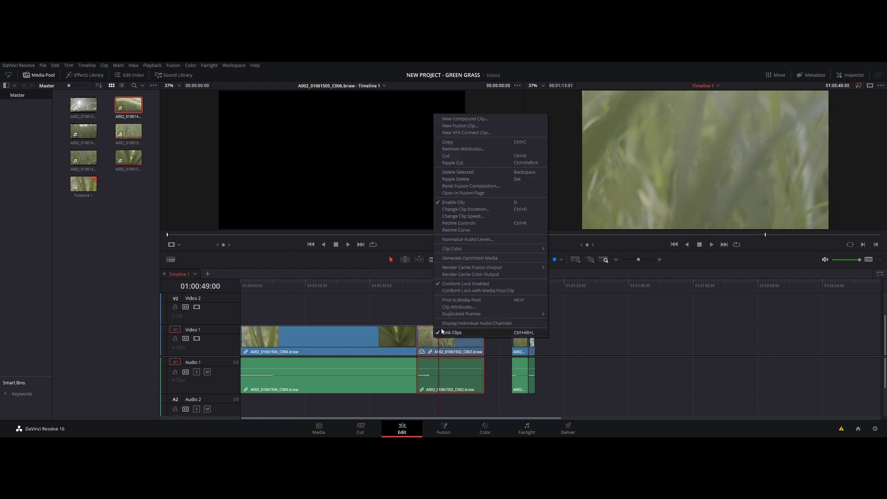
pyautogui.click(466, 217)
pyautogui.moveTo(438, 238); pyautogui.dragTo(400, 238)
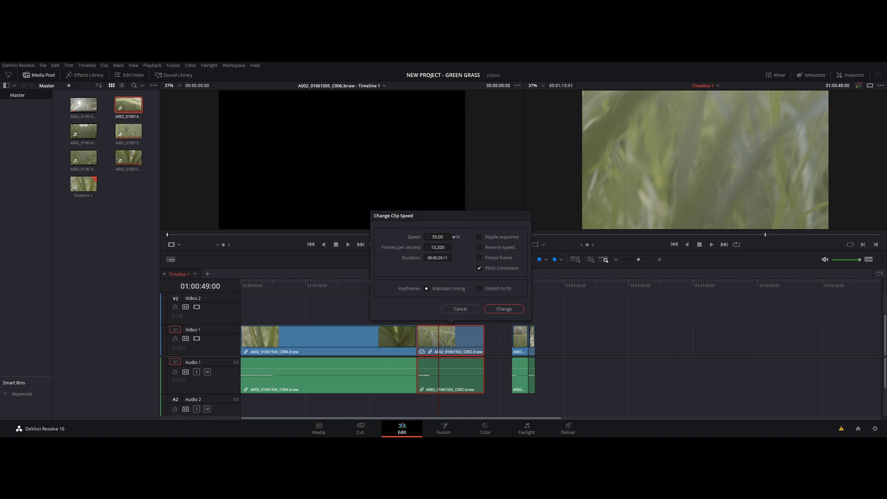
pyautogui.click(497, 306)
pyautogui.press('space')
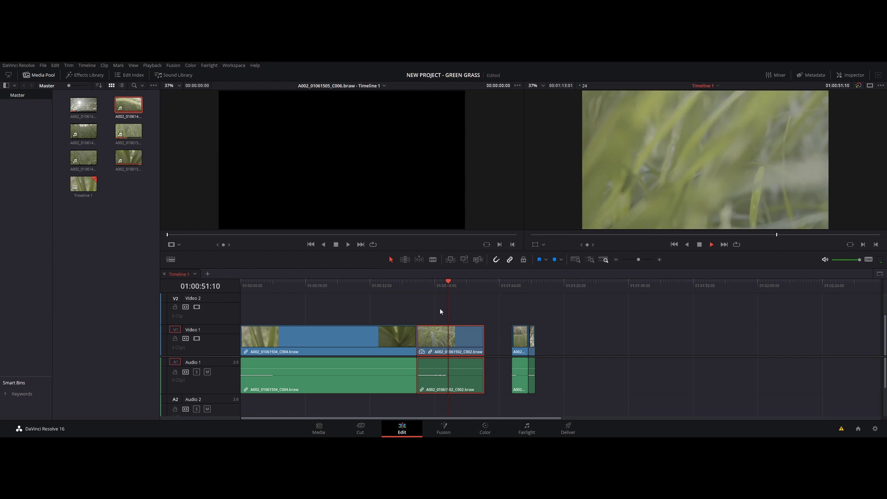
pyautogui.press('space')
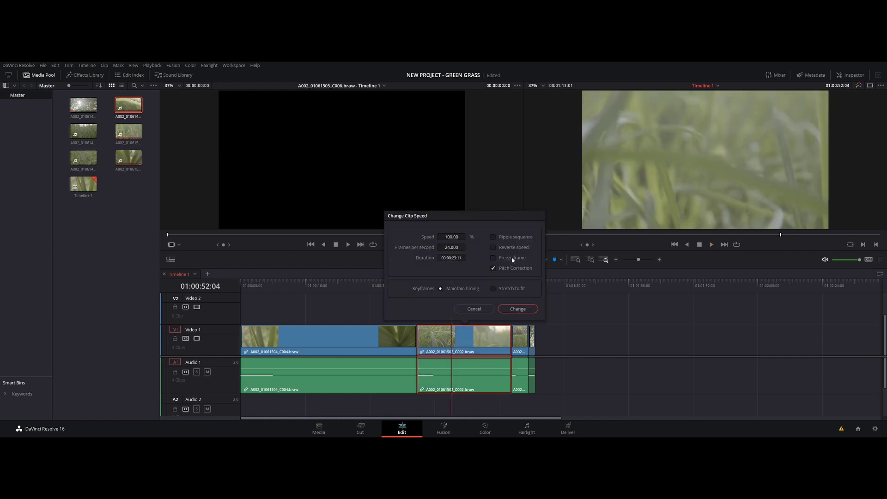
# Step: Apply Reverse speed to the A002_01061502_C002.braw clip at 100% speed and play it backwards
pyautogui.click(508, 248)
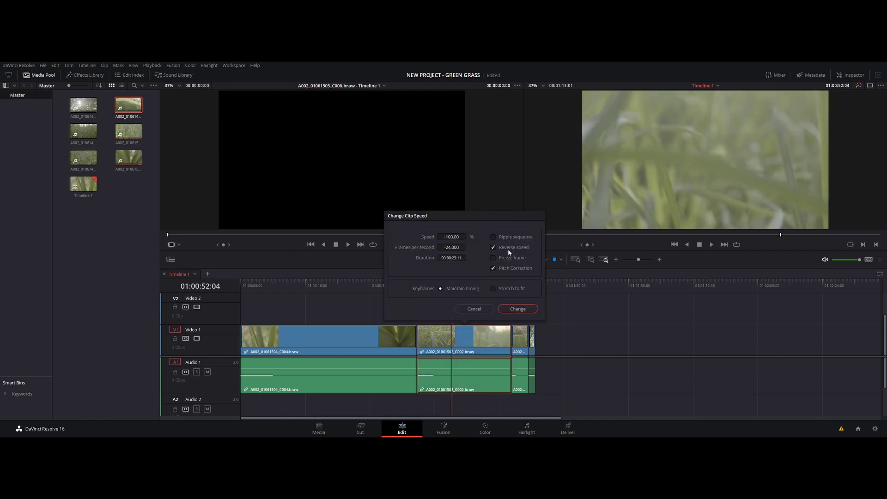
pyautogui.click(513, 311)
pyautogui.press('space')
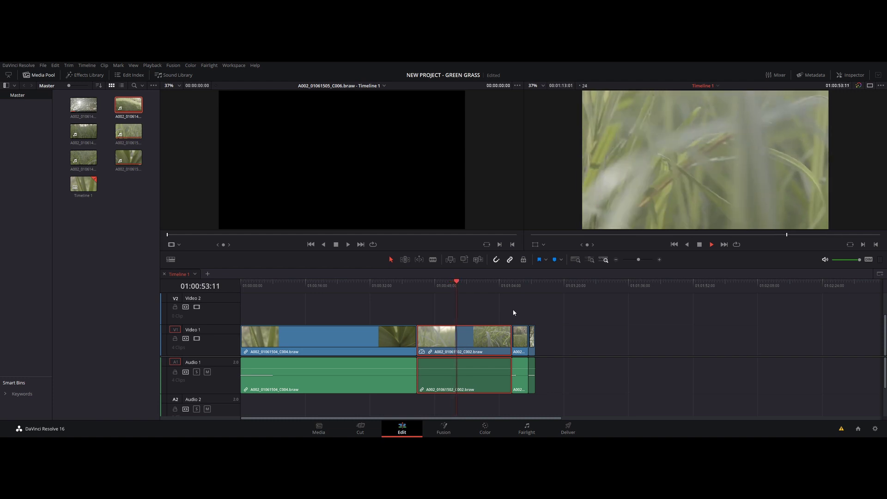
# Step: Duplicate the short third clip's video to the end of the clips on Video 1
pyautogui.click(521, 340)
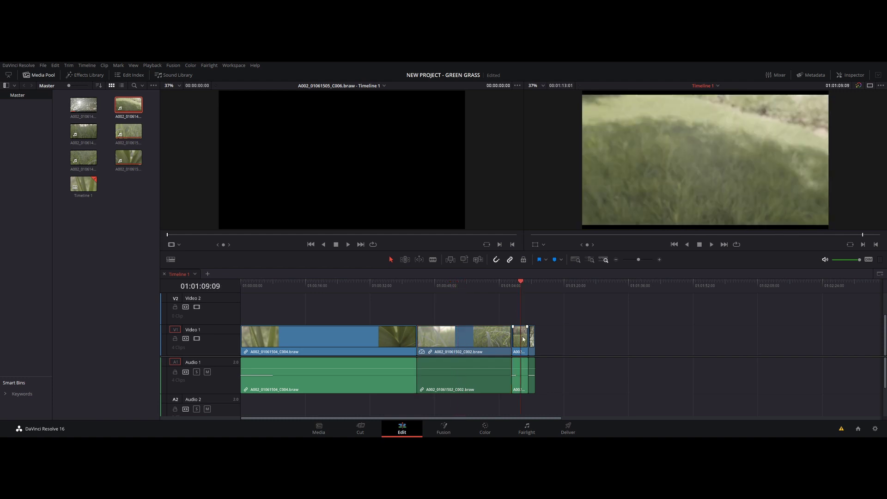
pyautogui.moveTo(524, 339); pyautogui.dragTo(546, 336)
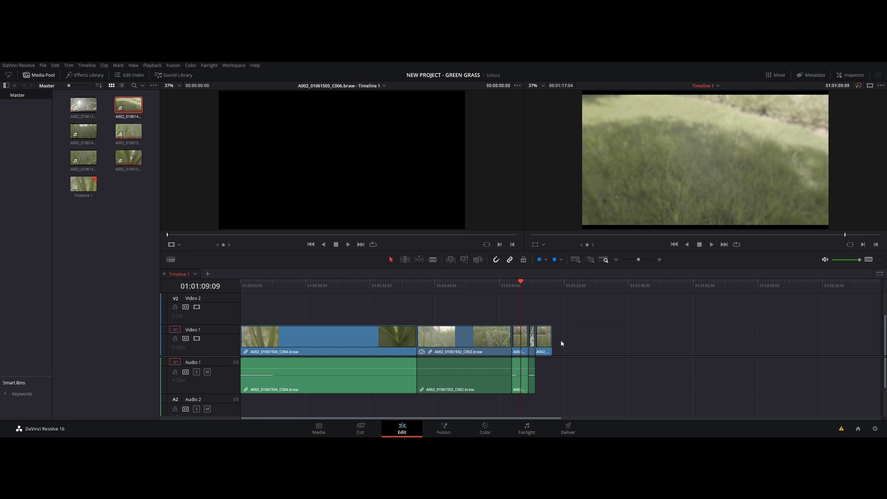
# Step: Split the A002_01061504_C004.braw clip with the Blade tool at about 01:00:31:07
pyautogui.click(408, 282)
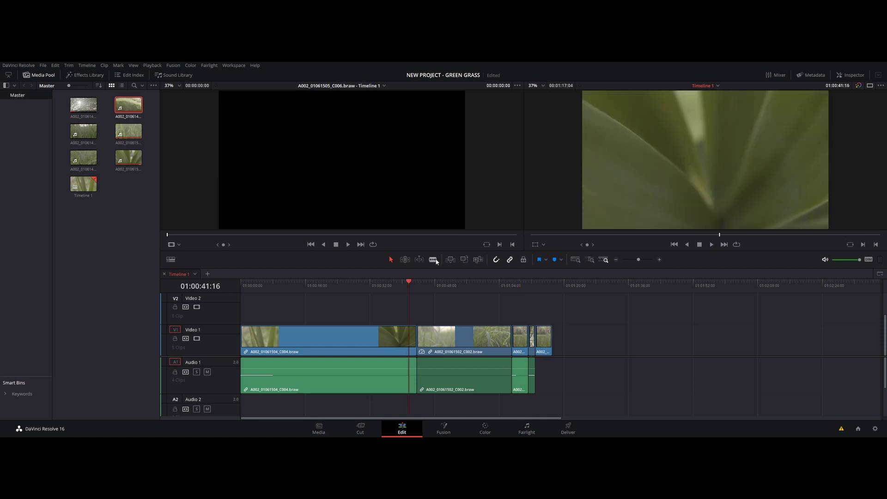
pyautogui.click(432, 260)
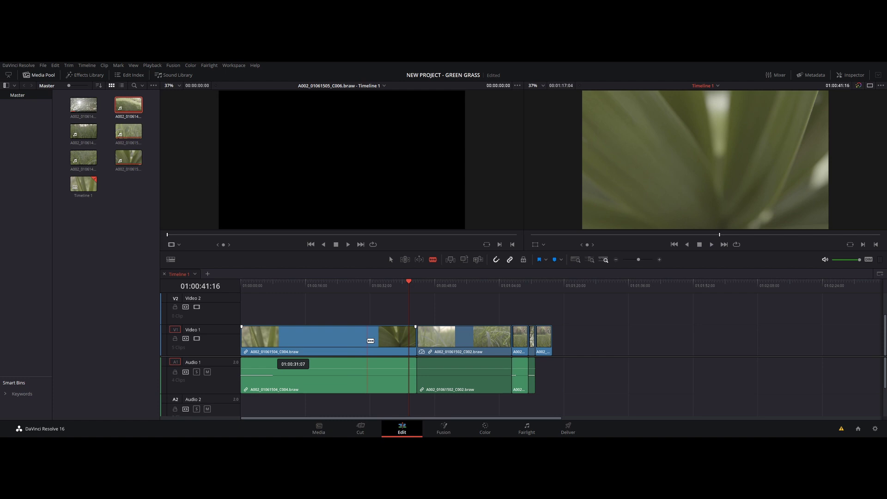
pyautogui.click(371, 340)
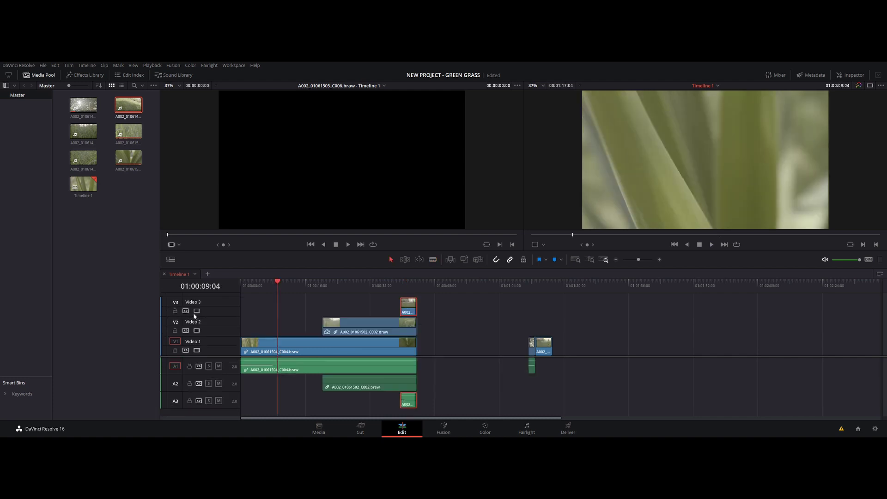
# Step: Lock the Video 3 track and try to select its clip
pyautogui.click(175, 310)
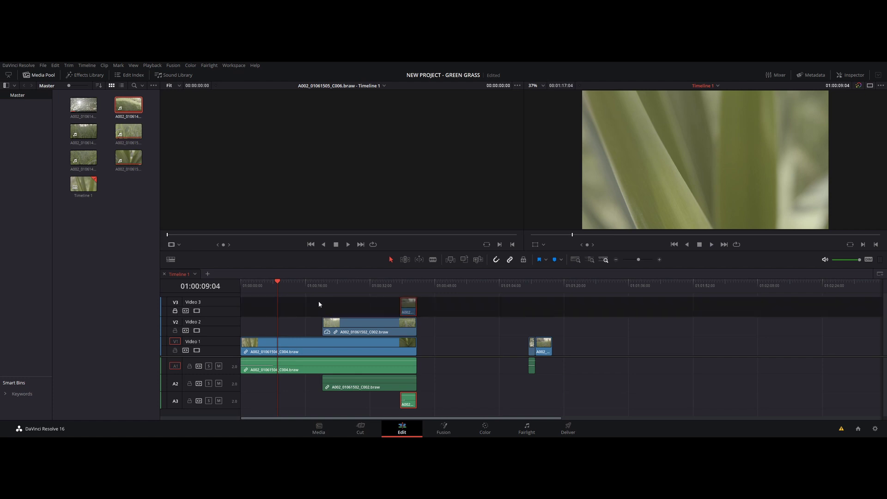
pyautogui.moveTo(381, 309)
pyautogui.mouseDown()
pyautogui.moveTo(421, 310)
pyautogui.moveTo(393, 307)
pyautogui.mouseUp()
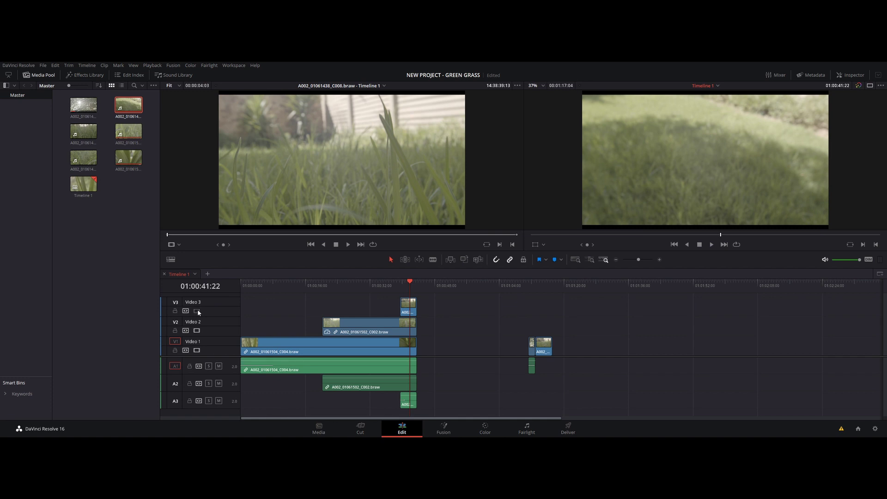
# Step: Disable and re-enable the Video 3 track, and mute and unmute the third audio track
pyautogui.click(197, 311)
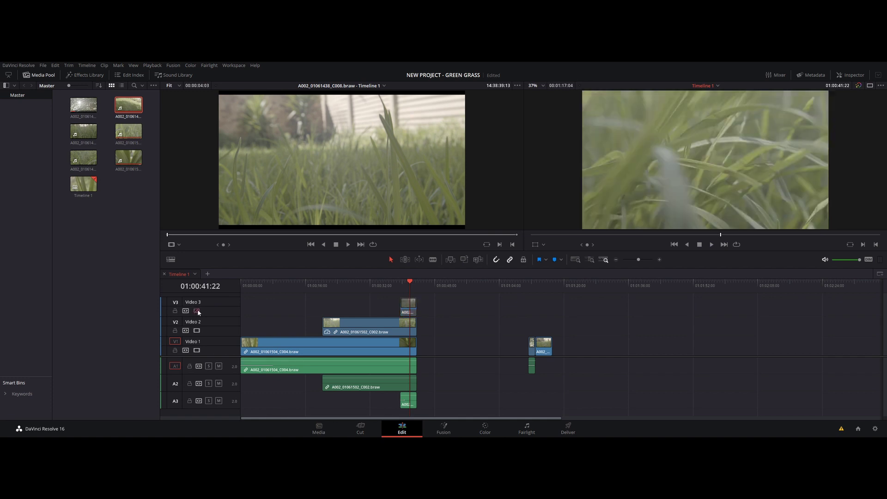
pyautogui.click(196, 310)
pyautogui.click(219, 401)
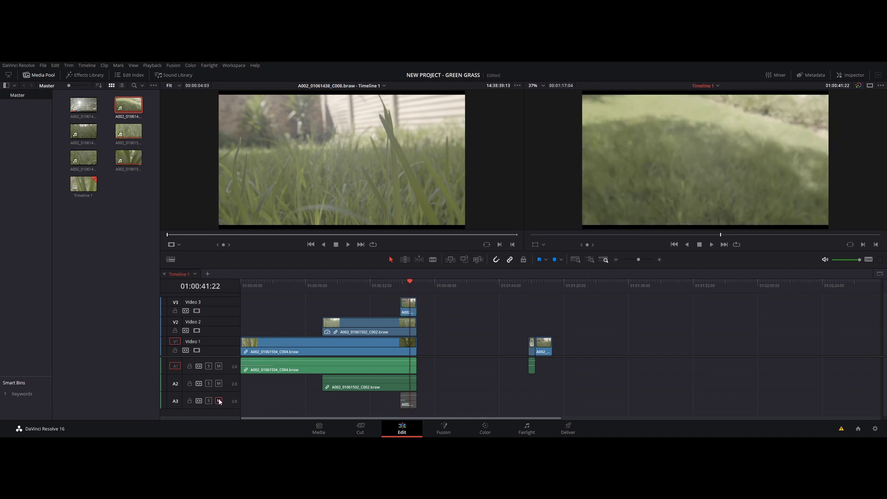
pyautogui.click(219, 401)
# Step: Delete the Video 3 track and undo the deletion
pyautogui.rightClick(221, 306)
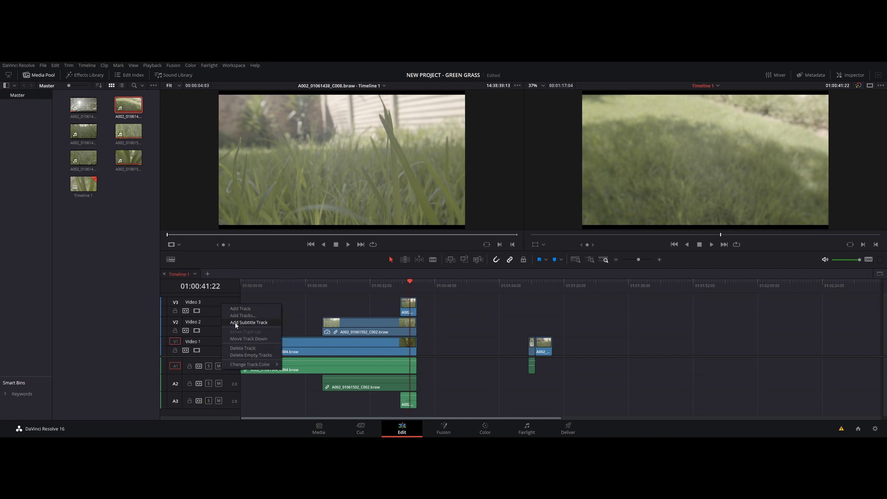
pyautogui.click(243, 348)
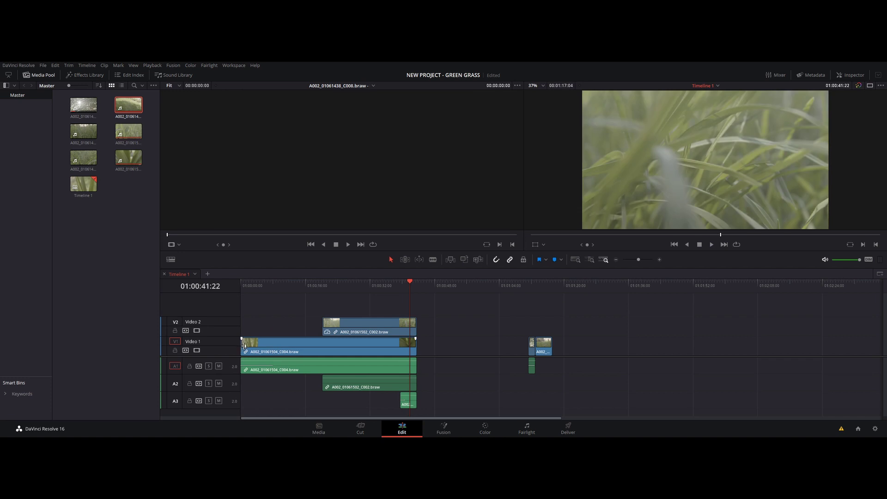
pyautogui.hotkey('ctrl', 'z')
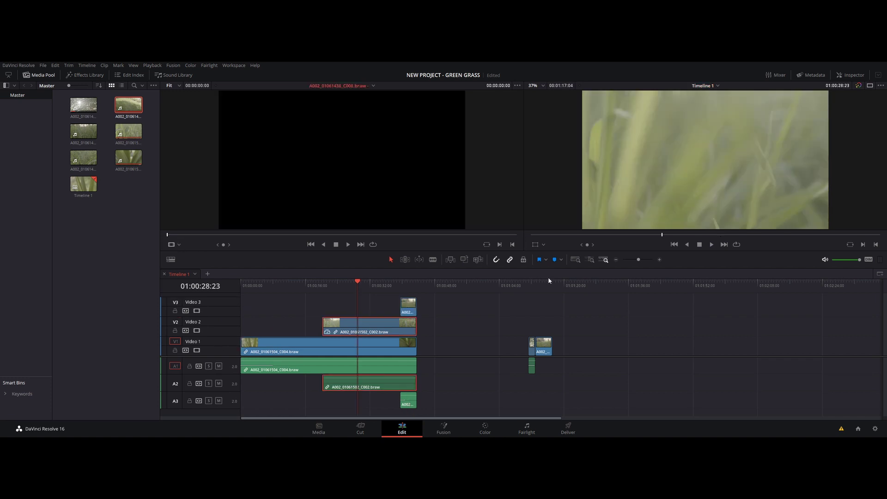
# Step: Use Transform on the Video 2 clip to scale and rotate it in the viewer, and undo these changes
pyautogui.click(360, 320)
pyautogui.click(544, 245)
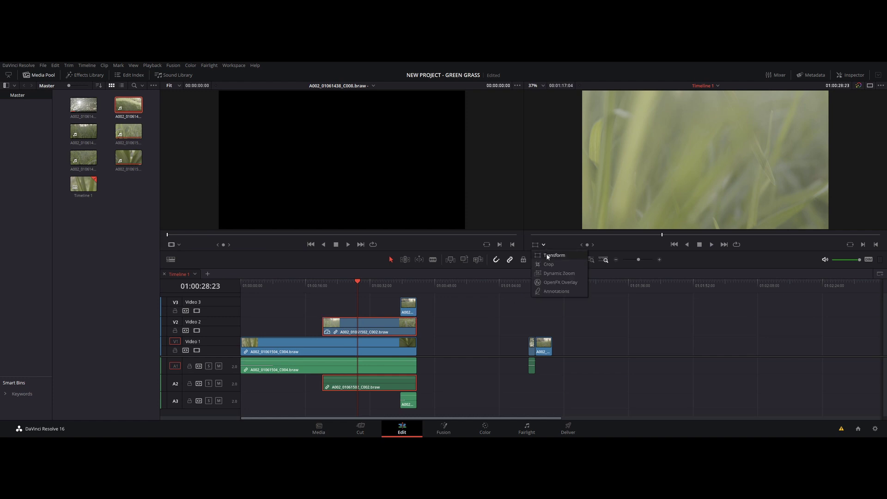
pyautogui.click(548, 256)
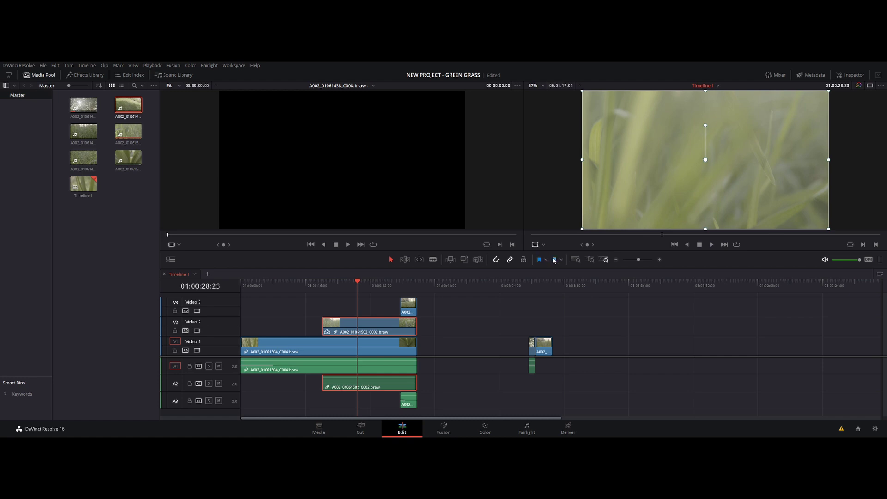
pyautogui.moveTo(806, 157)
pyautogui.mouseDown()
pyautogui.moveTo(739, 186)
pyautogui.moveTo(808, 140)
pyautogui.moveTo(813, 154)
pyautogui.mouseUp()
pyautogui.hotkey('ctrl', 'z')
pyautogui.moveTo(828, 91); pyautogui.dragTo(802, 123)
pyautogui.moveTo(705, 125); pyautogui.dragTo(729, 196)
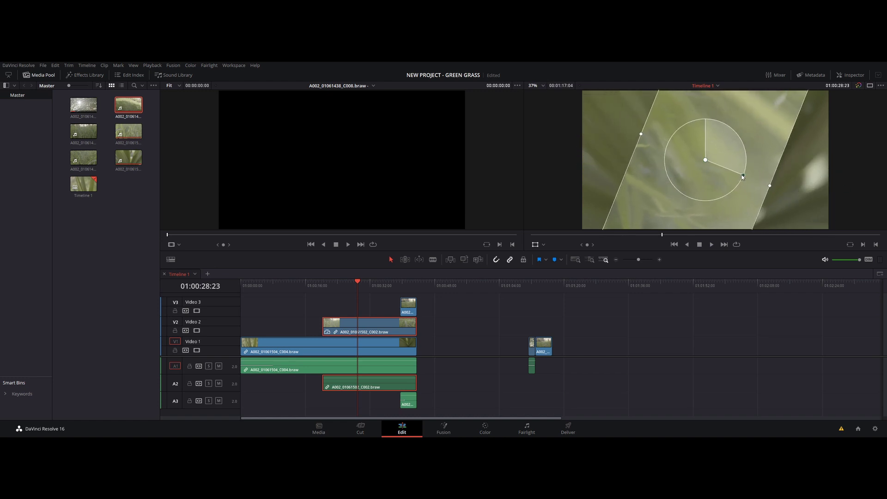
pyautogui.hotkey('ctrl', 'z')
# Step: Crop the Video 2 clip from its upper and lower edges in the viewer
pyautogui.click(536, 246)
pyautogui.click(549, 264)
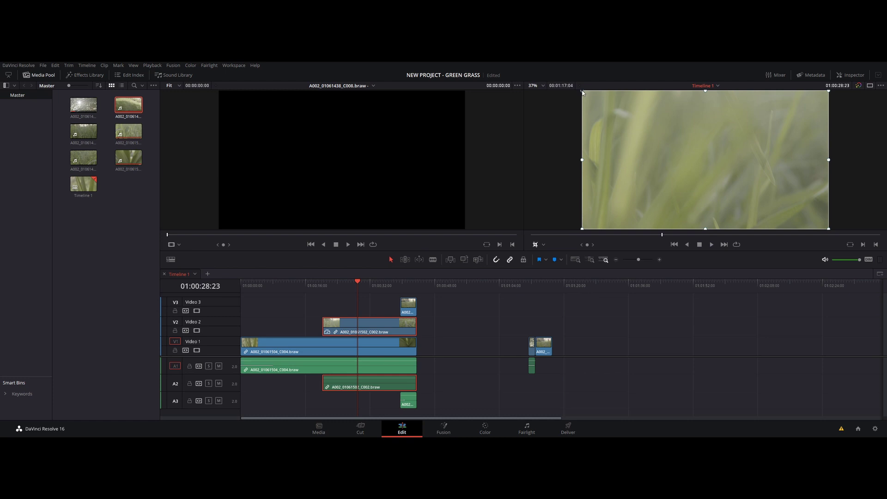
pyautogui.moveTo(581, 92); pyautogui.dragTo(586, 135)
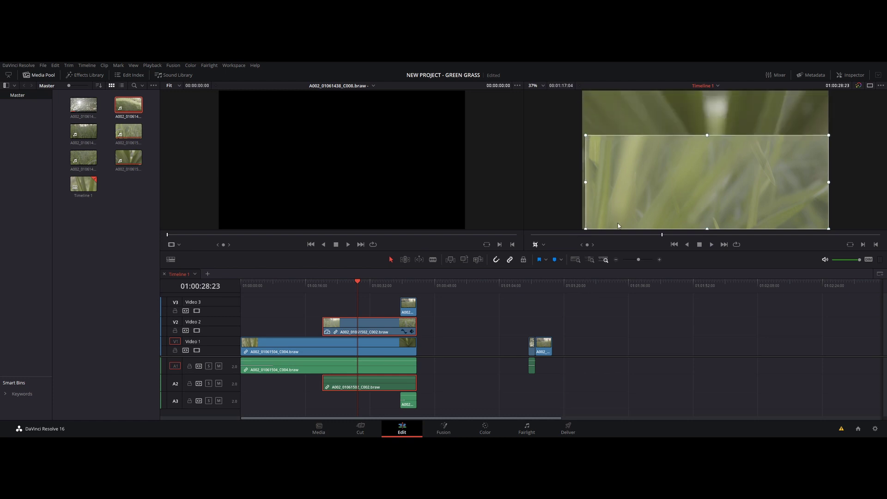
pyautogui.moveTo(707, 229); pyautogui.dragTo(707, 200)
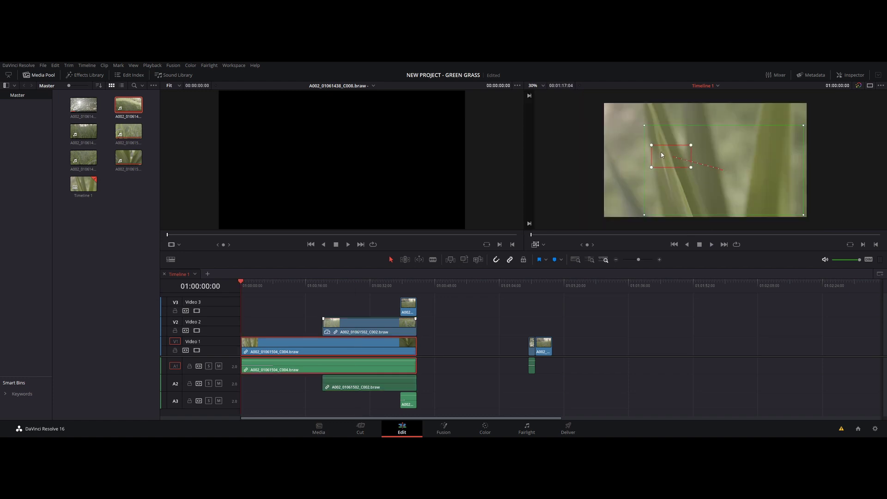
# Step: Try a Dynamic Zoom on the A002_01061504_C004.braw clip by repositioning its end frame and scrubbing the timeline
pyautogui.moveTo(250, 280); pyautogui.dragTo(219, 286)
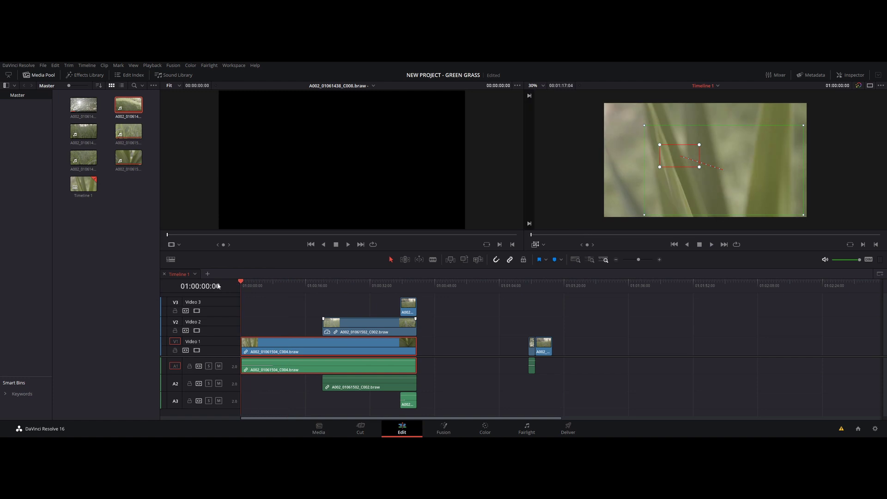
pyautogui.click(534, 246)
pyautogui.click(534, 245)
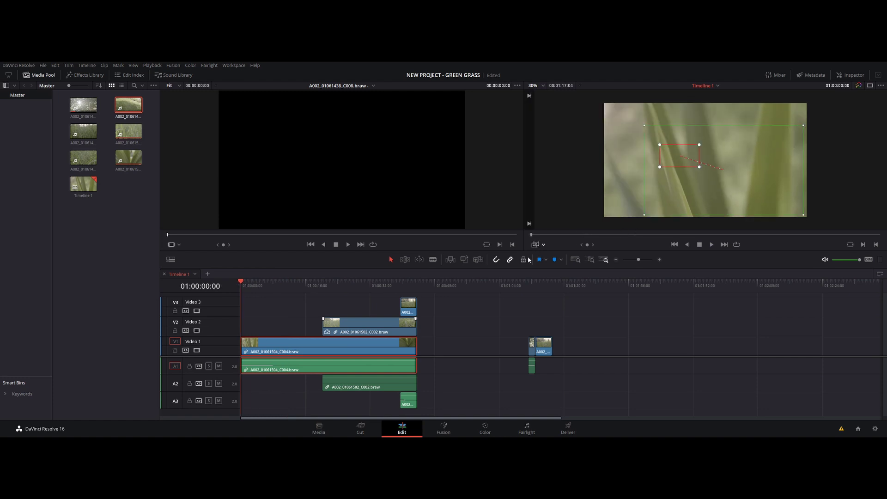
pyautogui.click(322, 287)
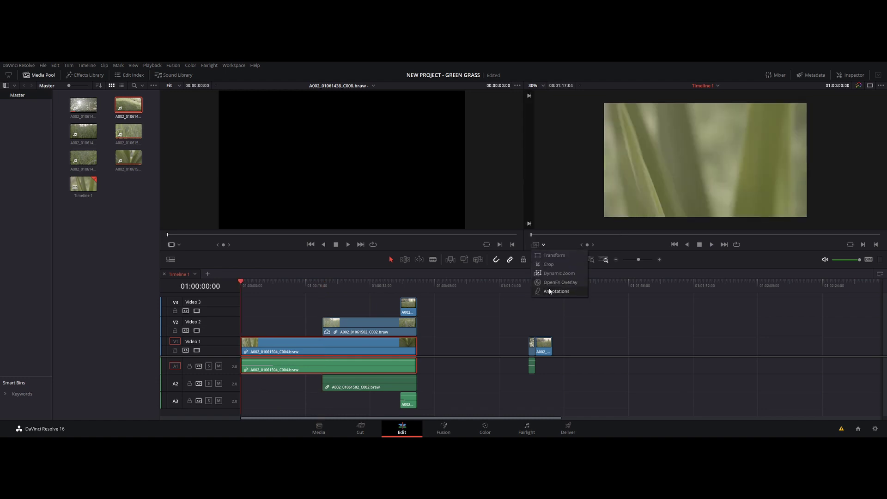
# Step: Draw freehand red annotations over the first frame of the A002_01061504_C004.braw clip
pyautogui.click(550, 291)
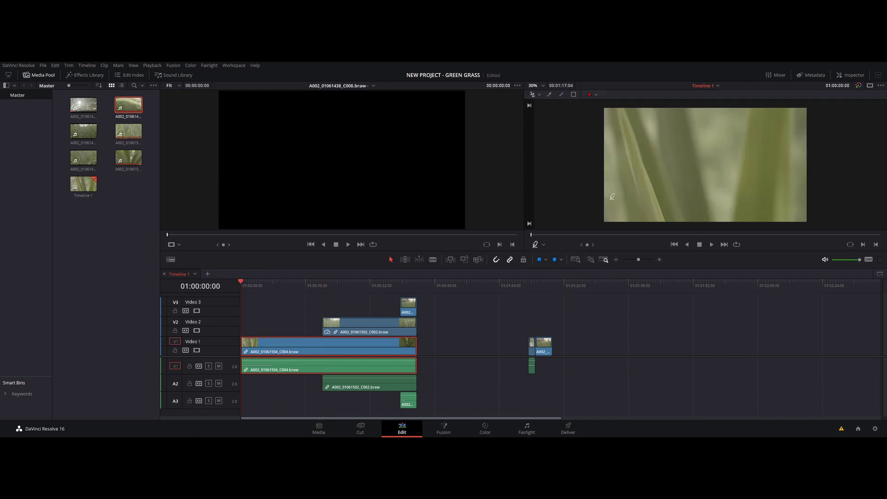
pyautogui.moveTo(625, 171)
pyautogui.mouseDown()
pyautogui.moveTo(660, 158)
pyautogui.moveTo(671, 208)
pyautogui.mouseUp()
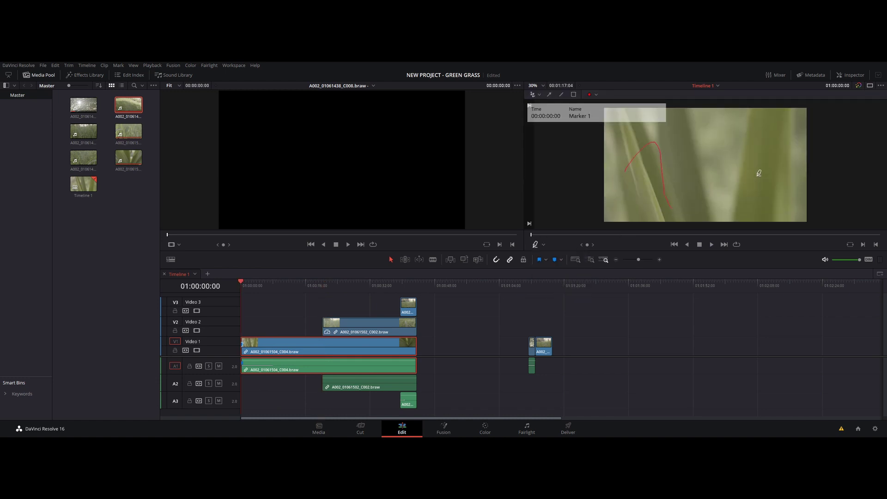
pyautogui.moveTo(735, 200)
pyautogui.mouseDown()
pyautogui.moveTo(751, 115)
pyautogui.moveTo(793, 180)
pyautogui.moveTo(790, 198)
pyautogui.mouseUp()
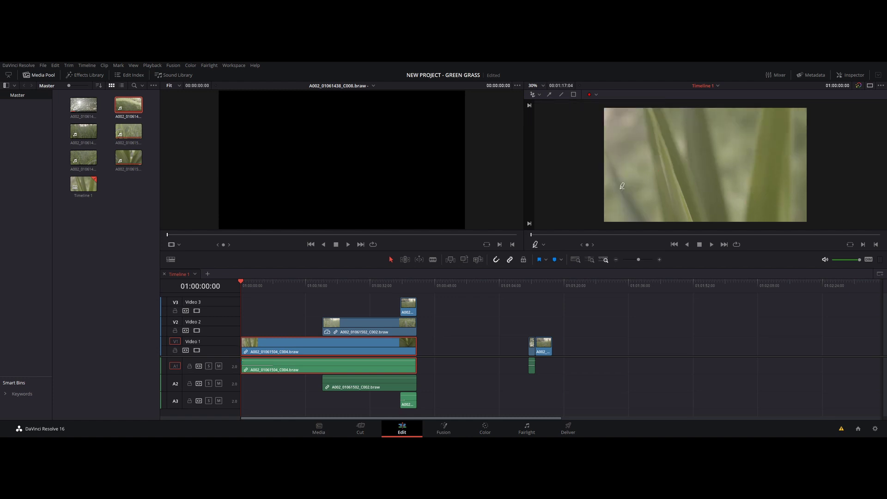
# Step: Open the Inspector and examine the audio settings of the three stacked clips and the Video 1 clip's video settings
pyautogui.click(852, 74)
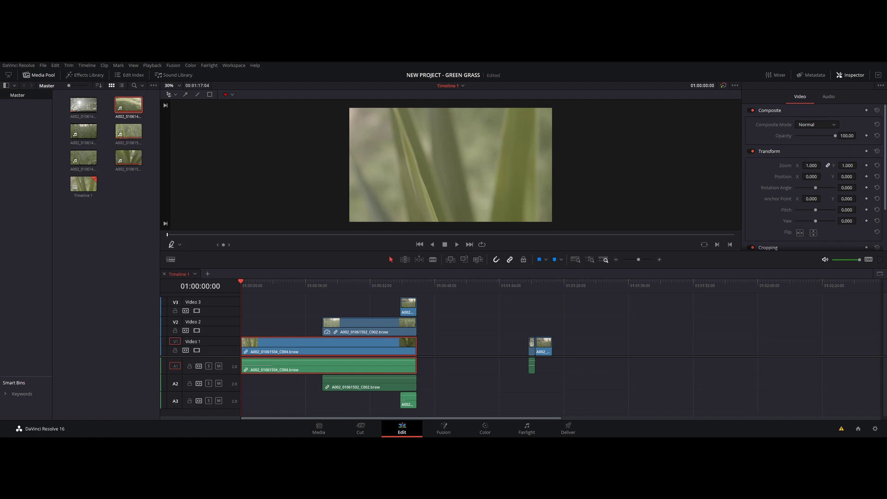
pyautogui.click(337, 367)
pyautogui.click(353, 385)
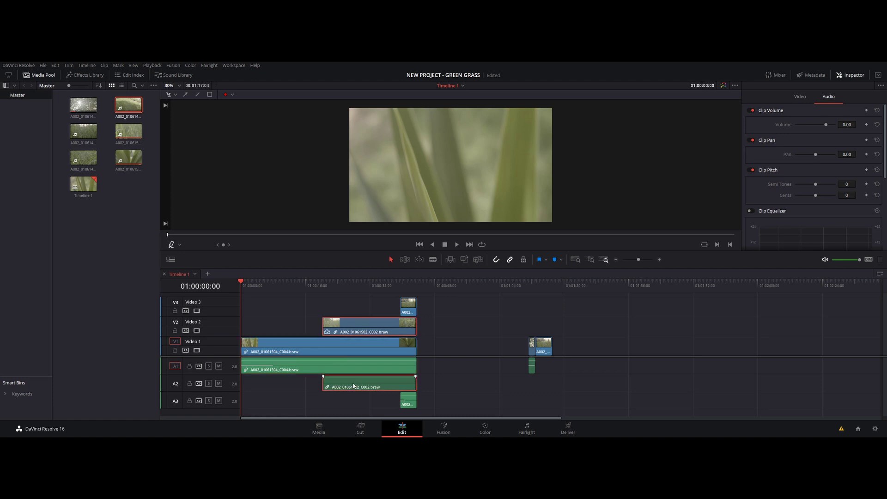
pyautogui.click(412, 403)
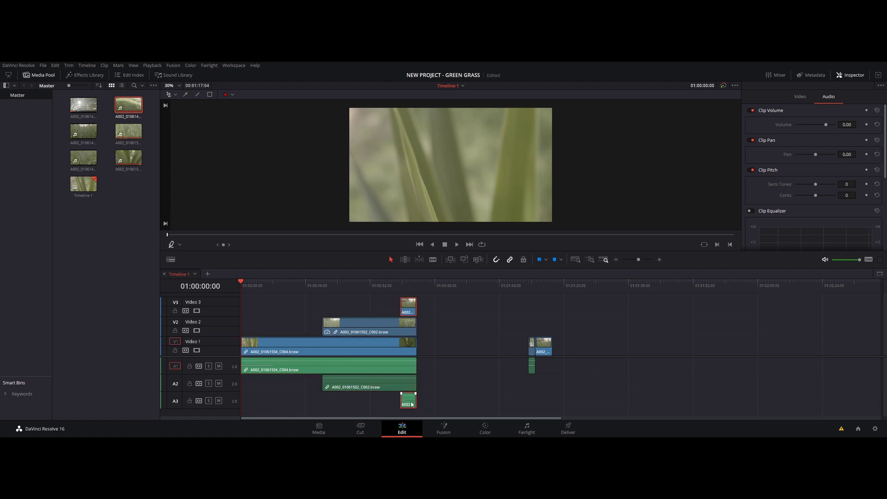
pyautogui.click(388, 347)
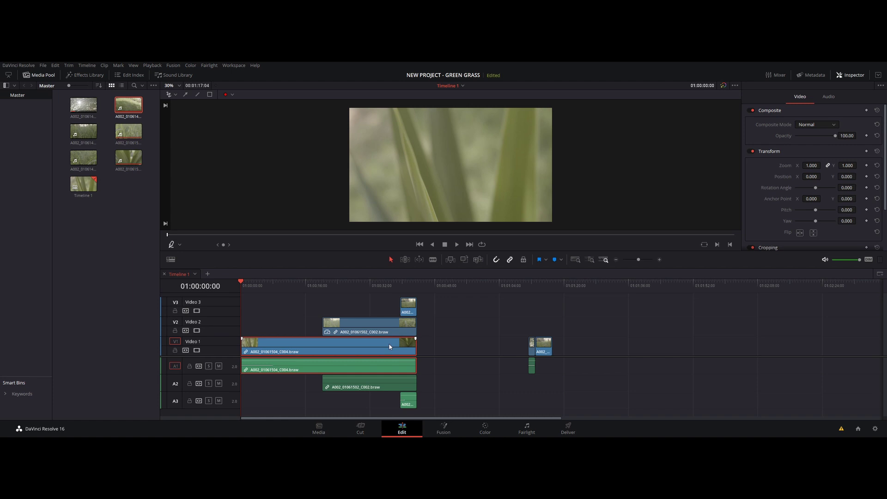
pyautogui.click(770, 151)
pyautogui.click(770, 151)
pyautogui.click(770, 151)
pyautogui.click(770, 151)
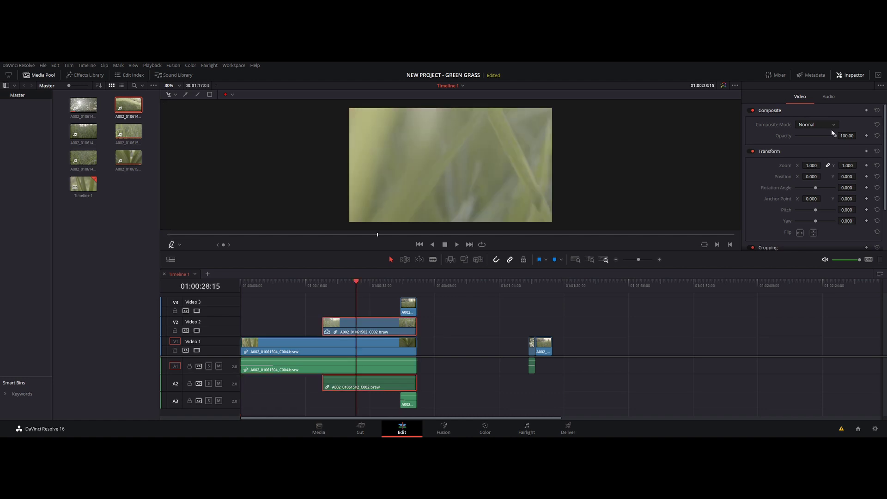
# Step: Try out the opacity control and the Add and Color Burn composite modes on the Video 2 clip
pyautogui.moveTo(835, 135)
pyautogui.mouseDown()
pyautogui.moveTo(788, 136)
pyautogui.moveTo(840, 136)
pyautogui.mouseUp()
pyautogui.click(817, 127)
pyautogui.click(815, 145)
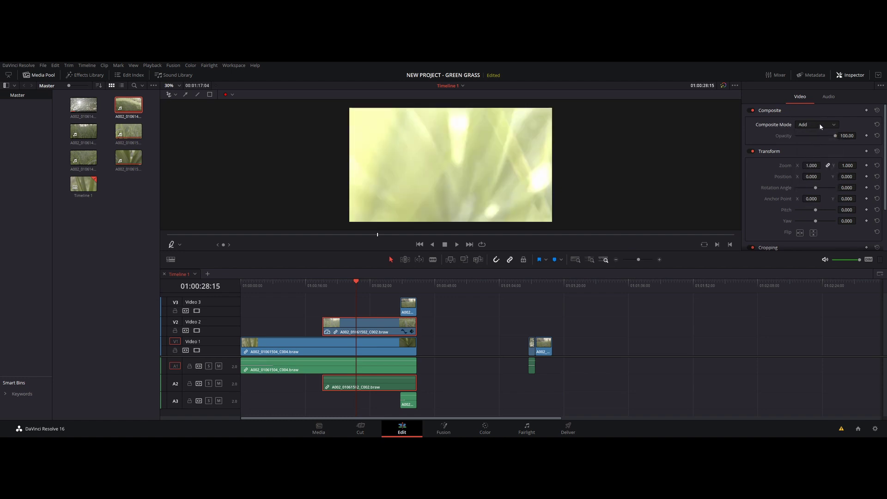
pyautogui.click(819, 123)
pyautogui.click(822, 160)
pyautogui.click(823, 125)
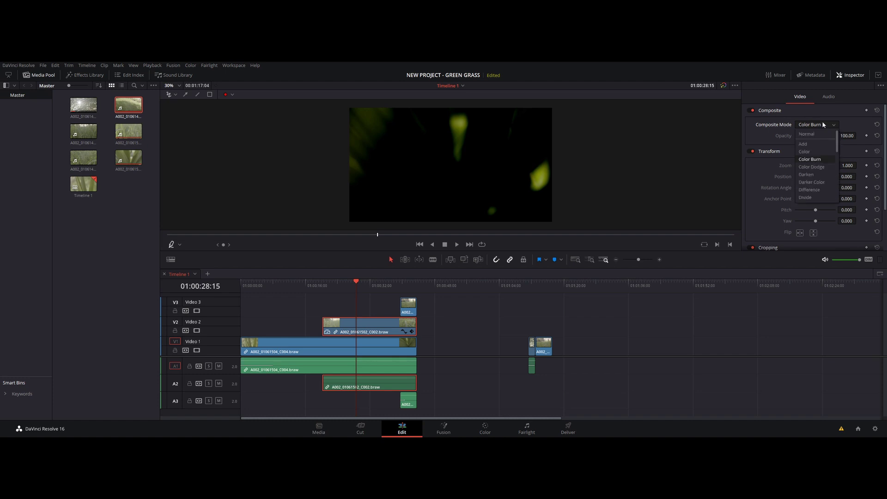
pyautogui.click(818, 180)
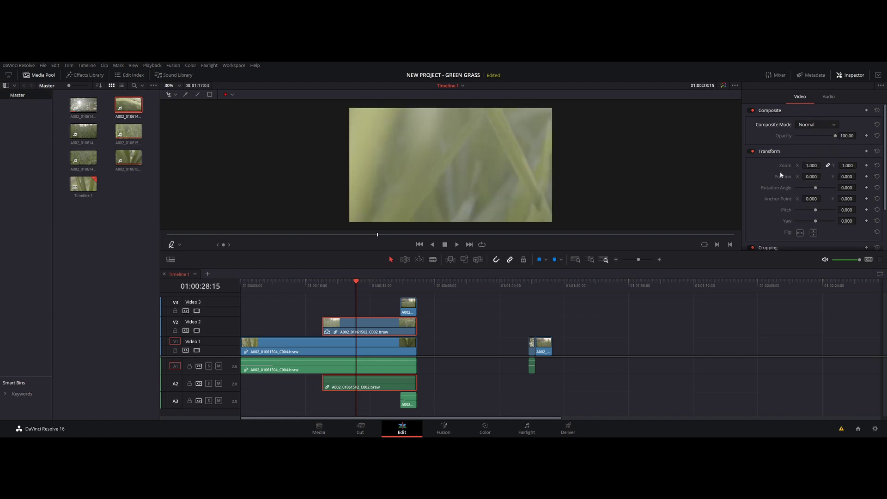
# Step: Scale the Video 2 clip to 1.120, offset its position to 22, 4, and try out its rotation and yaw before resetting them
pyautogui.moveTo(815, 164); pyautogui.dragTo(831, 176)
pyautogui.moveTo(816, 188); pyautogui.dragTo(791, 221)
pyautogui.doubleClick(811, 188)
pyautogui.hotkey('ctrl', 'z')
pyautogui.hotkey('ctrl', 'z')
pyautogui.hotkey('ctrl', 'z')
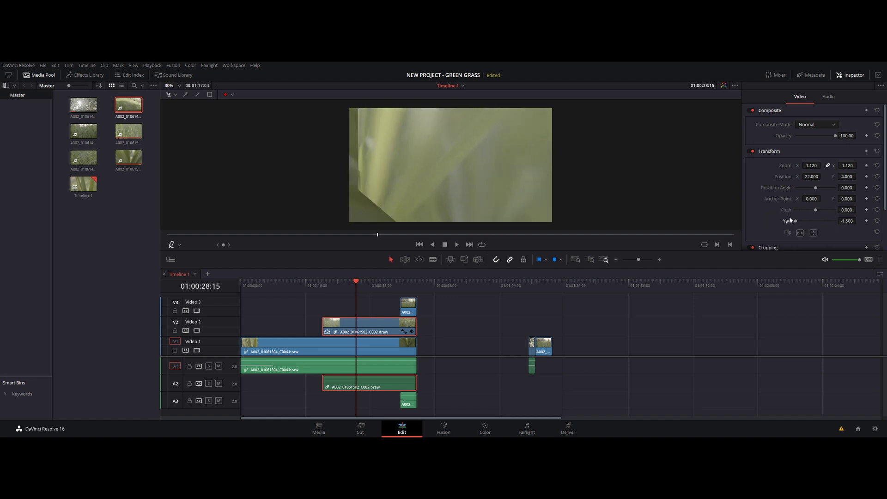
pyautogui.doubleClick(790, 220)
# Step: Try flipping the Video 2 clip horizontally and vertically
pyautogui.click(801, 233)
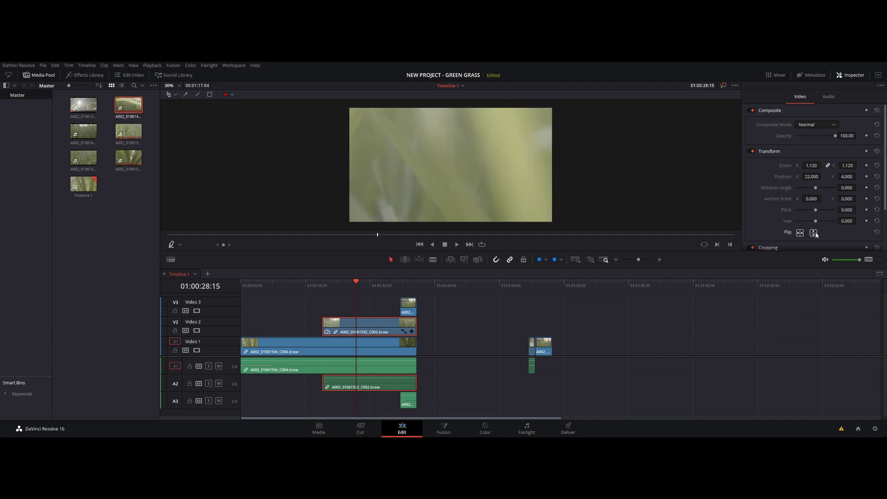
pyautogui.click(814, 233)
pyautogui.click(801, 233)
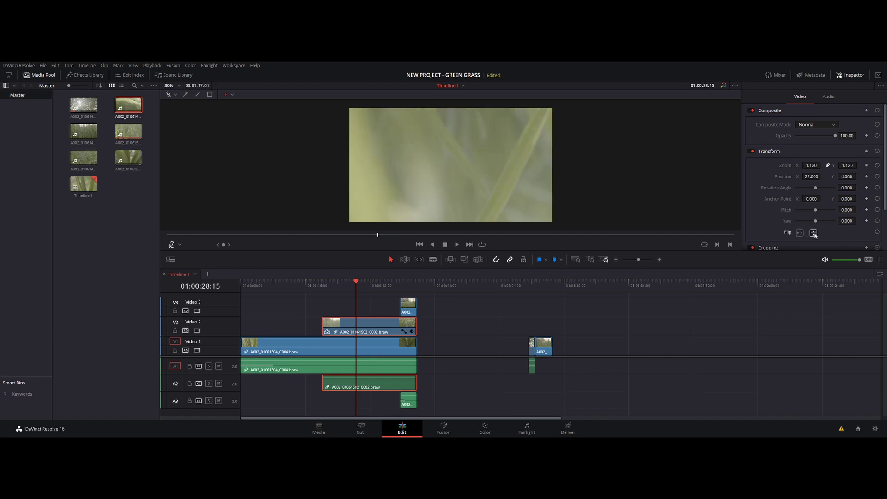
pyautogui.click(813, 234)
# Step: Crop the Video 2 clip with a soft edge using the Inspector's cropping settings
pyautogui.scroll(-2, 786, 195)
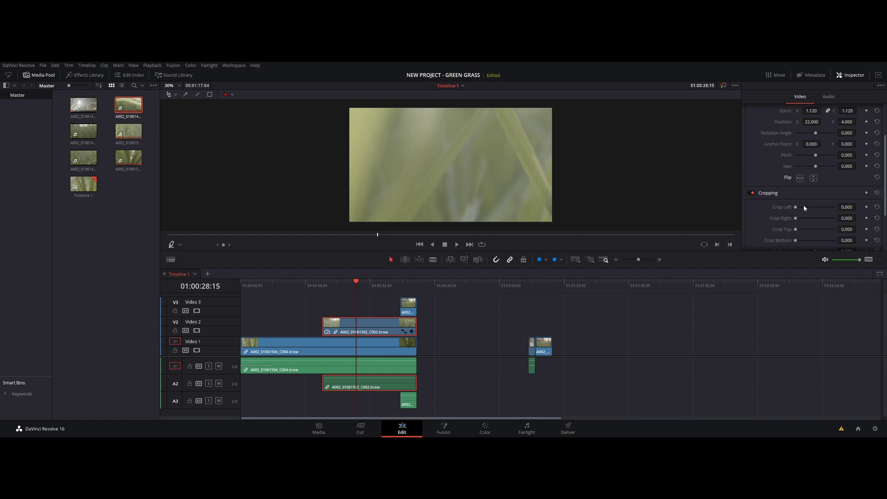
pyautogui.moveTo(799, 207); pyautogui.dragTo(805, 239)
pyautogui.scroll(-1, 765, 222)
pyautogui.scroll(-2, 769, 220)
pyautogui.moveTo(817, 190)
pyautogui.mouseDown()
pyautogui.moveTo(829, 190)
pyautogui.moveTo(821, 190)
pyautogui.mouseUp()
# Step: Place the ES_The Bayou music file on Audio 3 directly after its existing clip and set the music volume to about -6.17 during playback
pyautogui.moveTo(693, 216); pyautogui.dragTo(420, 402)
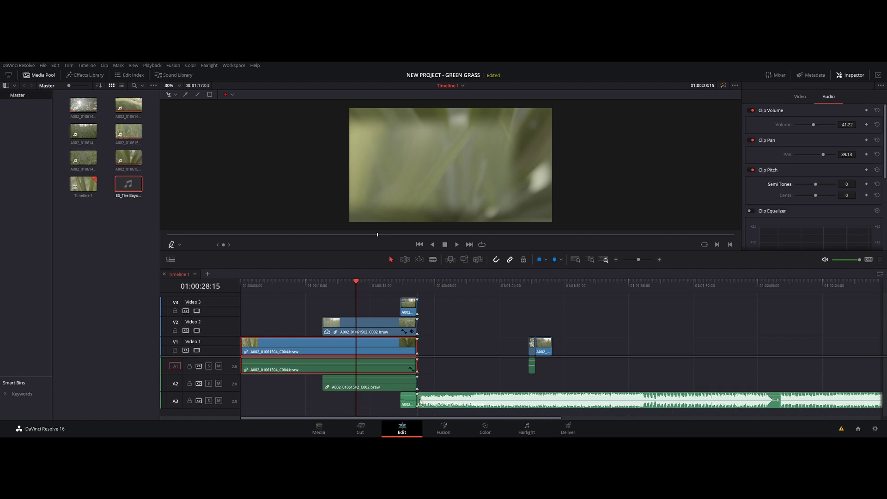
pyautogui.click(426, 285)
pyautogui.moveTo(426, 288); pyautogui.dragTo(424, 288)
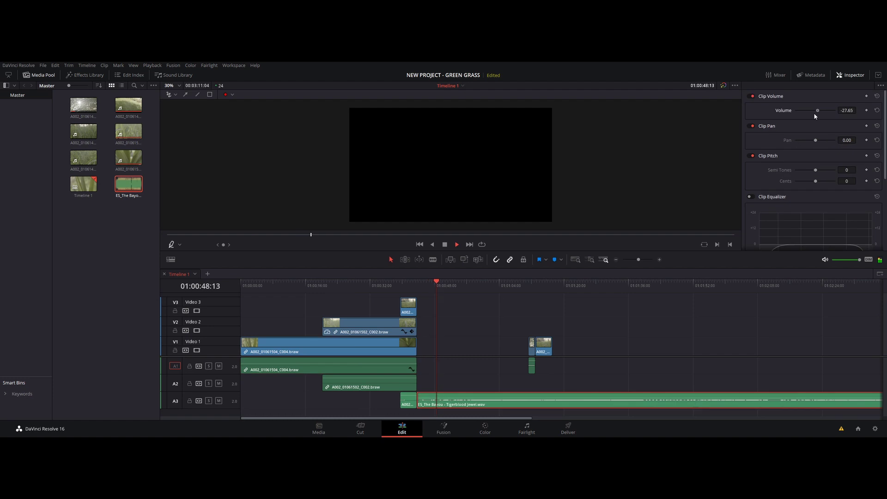
pyautogui.moveTo(813, 113)
pyautogui.mouseDown()
pyautogui.moveTo(802, 113)
pyautogui.moveTo(824, 113)
pyautogui.mouseUp()
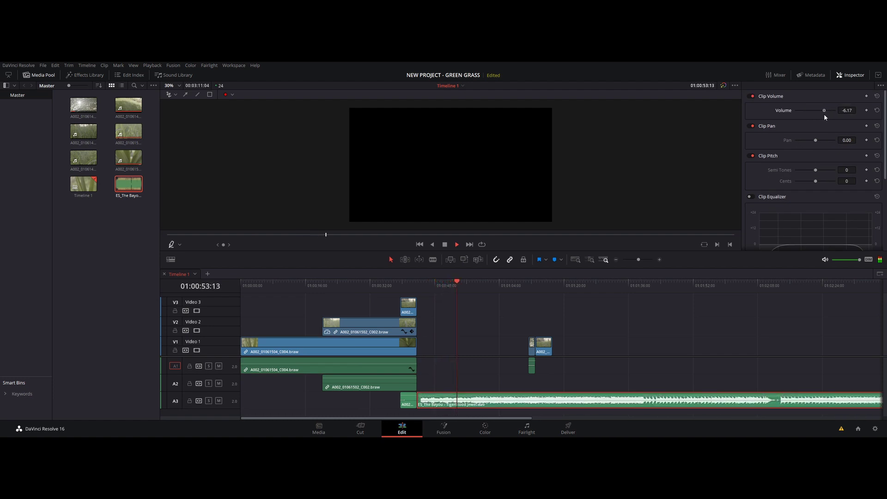
# Step: Try different pan and semitone pitch values on the playing music clip and reset both to zero
pyautogui.moveTo(816, 140); pyautogui.dragTo(808, 172)
pyautogui.doubleClick(808, 141)
pyautogui.doubleClick(808, 171)
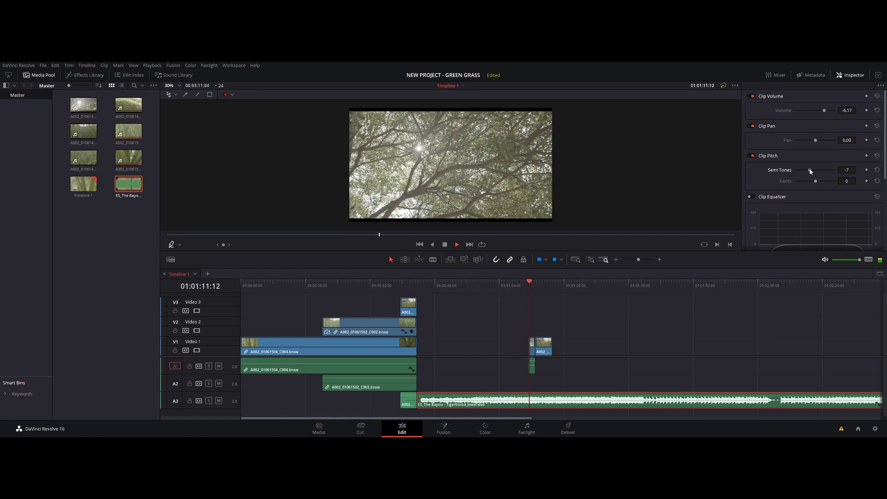
# Step: Enable the music clip's equalizer, roll off its low and high frequencies, and toggle the equalizer to compare the sound
pyautogui.click(751, 197)
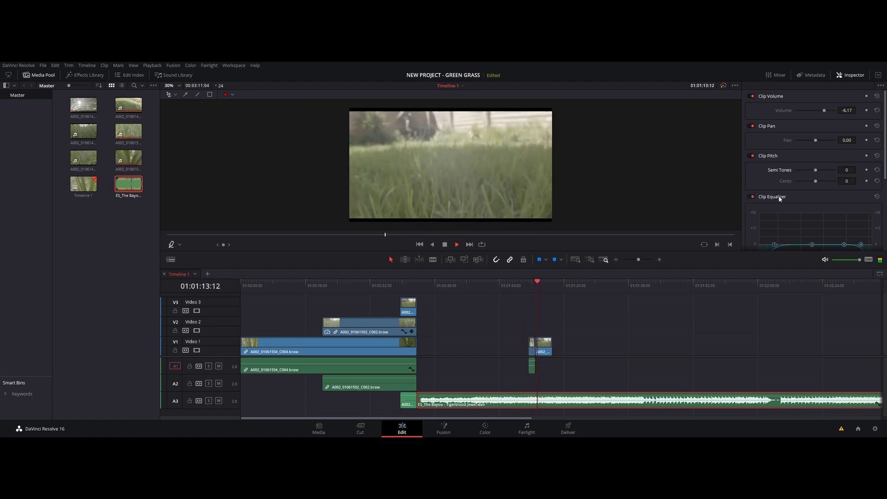
pyautogui.scroll(-2, 781, 194)
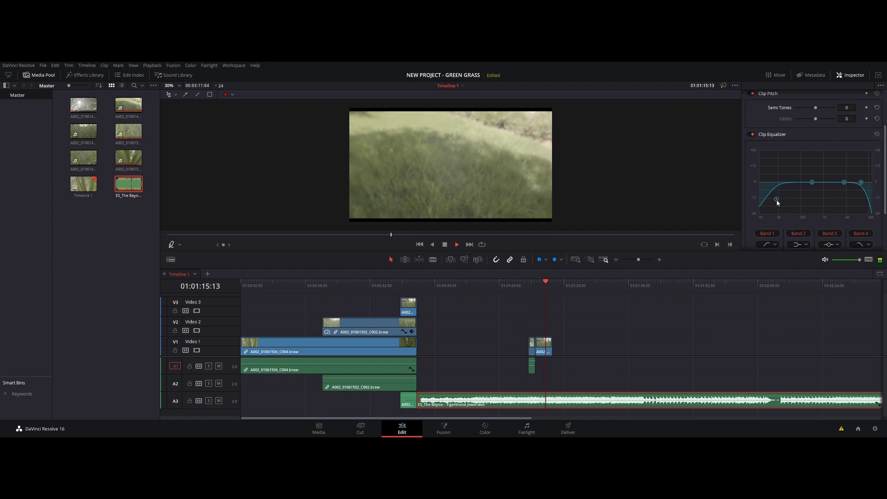
pyautogui.moveTo(775, 183); pyautogui.dragTo(793, 203)
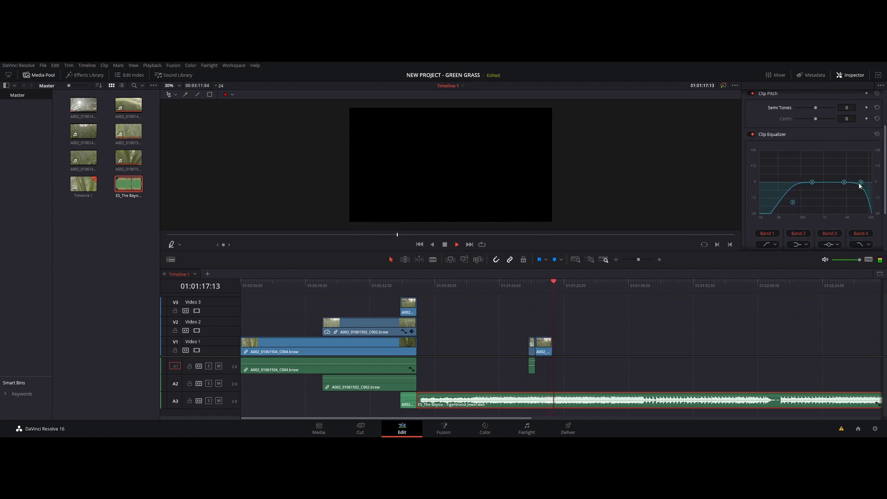
pyautogui.moveTo(860, 182); pyautogui.dragTo(830, 188)
pyautogui.click(752, 134)
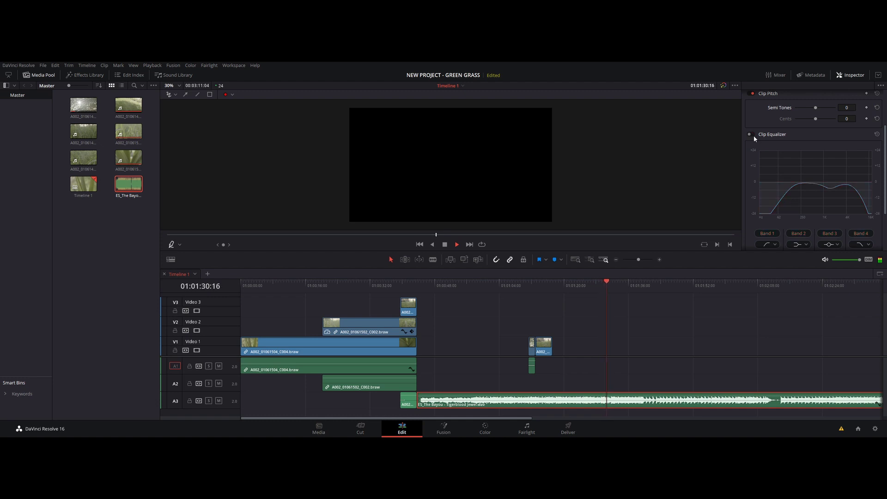
pyautogui.click(752, 134)
pyautogui.click(751, 93)
pyautogui.click(751, 134)
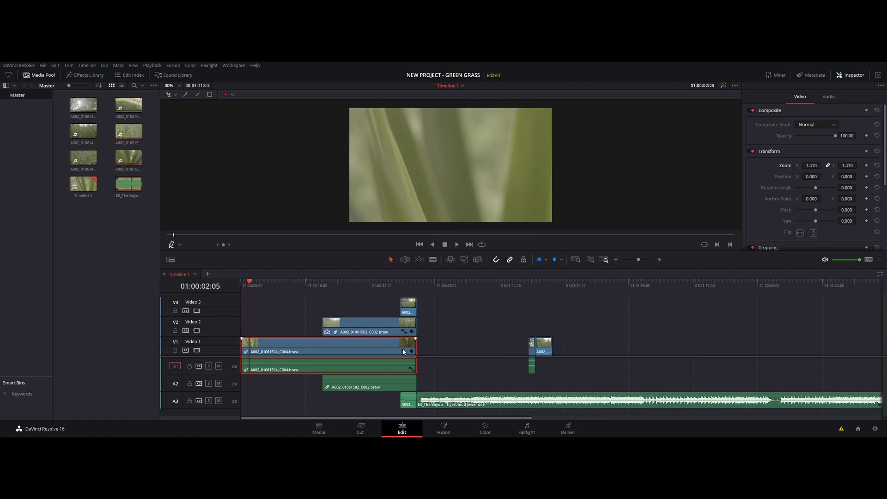
# Step: Open the curve editor of the A002_01061504_C004.braw clip on Video 1 and enable its Zoom X and Zoom Y curves
pyautogui.click(404, 351)
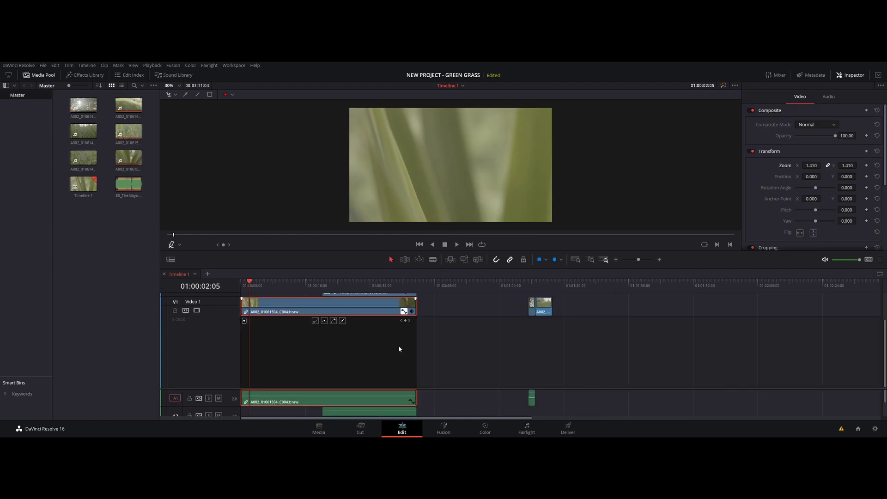
pyautogui.click(244, 321)
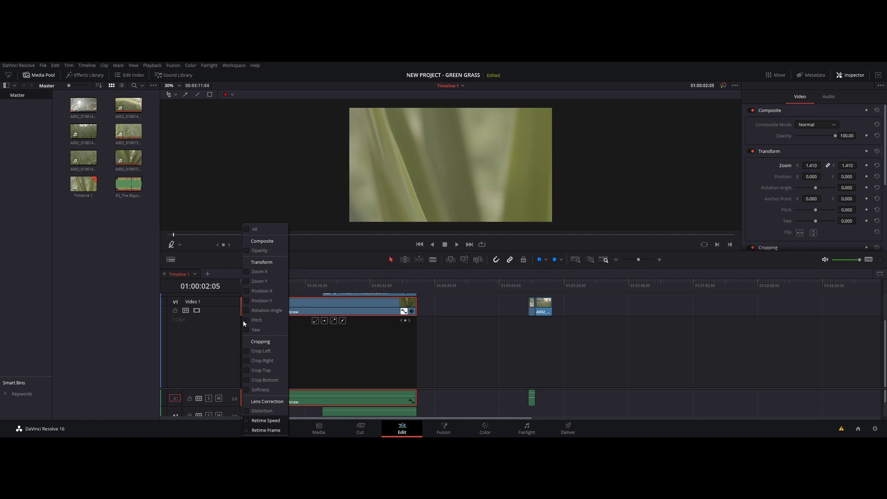
pyautogui.click(248, 271)
pyautogui.click(248, 281)
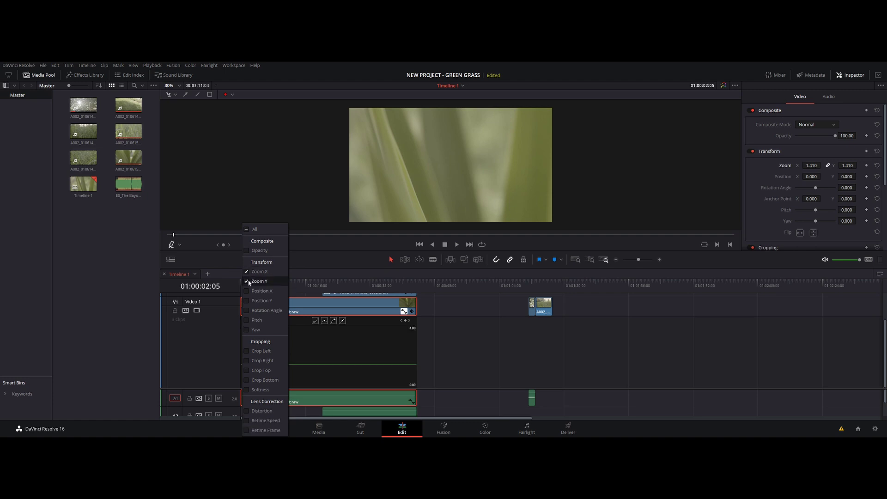
pyautogui.click(247, 281)
pyautogui.click(299, 264)
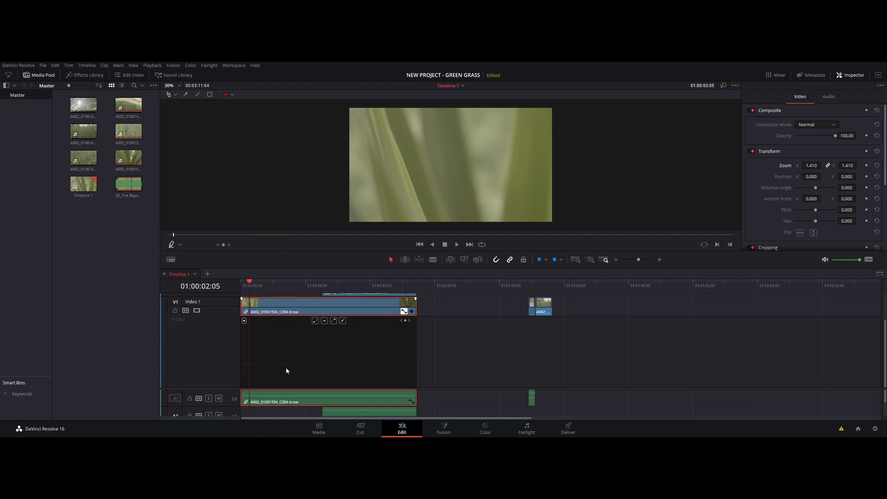
# Step: Add a Zoom Y keyframe at 01:00:23:18 on the Video 1 clip's curve and raise it to about 3.44
pyautogui.moveTo(252, 290); pyautogui.dragTo(336, 292)
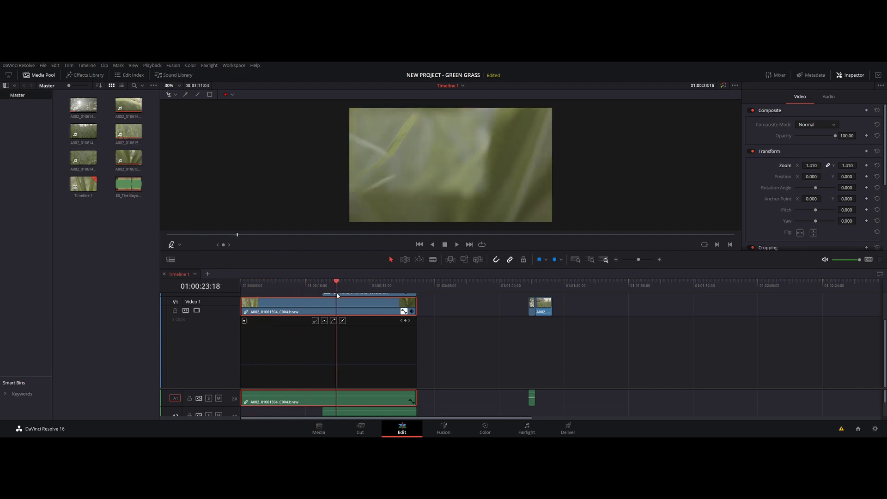
pyautogui.click(405, 322)
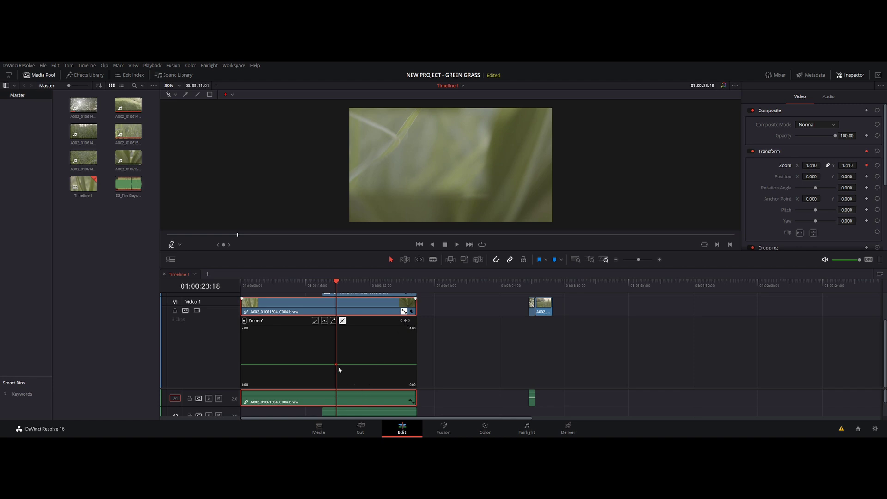
pyautogui.moveTo(338, 370); pyautogui.dragTo(333, 338)
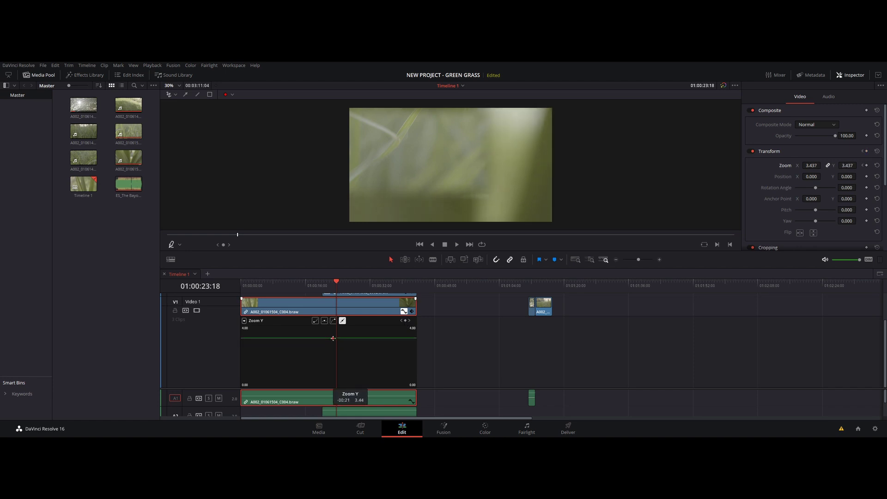
# Step: Place a Zoom X keyframe near 01:00:04:04, lower it to about 0.59, and play the zoom animation from the clip's start
pyautogui.moveTo(314, 287); pyautogui.dragTo(283, 288)
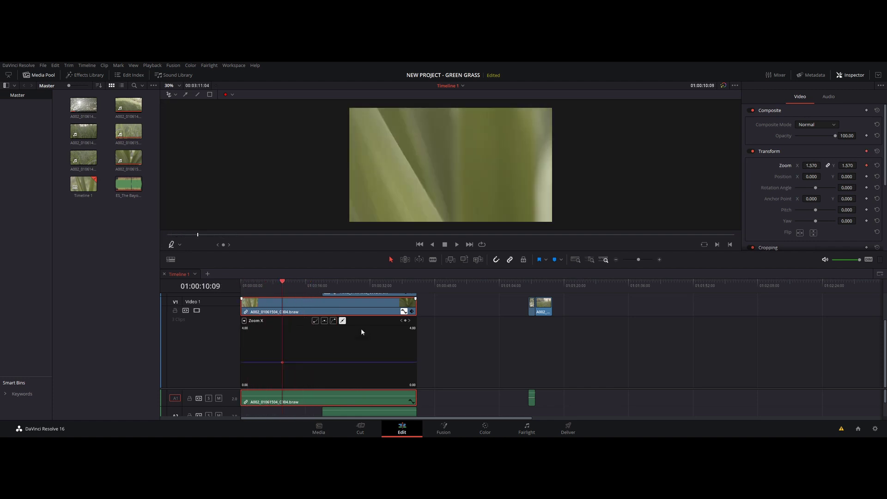
pyautogui.moveTo(281, 363); pyautogui.dragTo(258, 350)
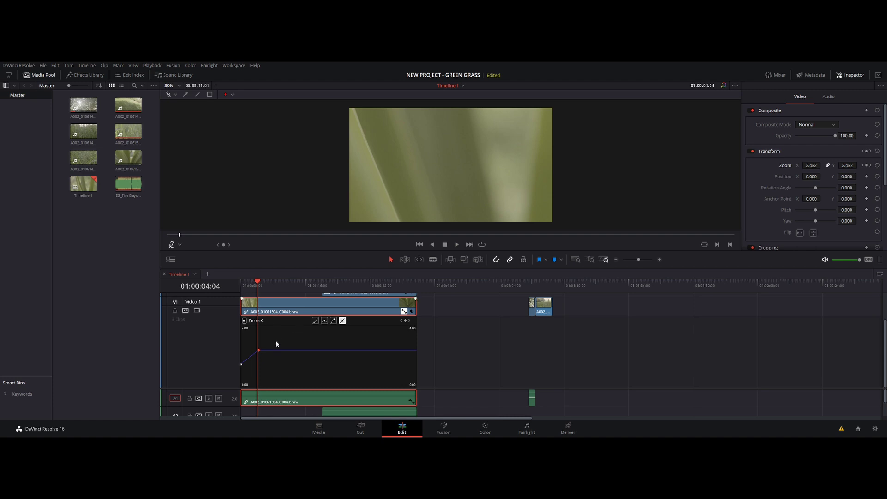
pyautogui.moveTo(259, 350); pyautogui.dragTo(258, 376)
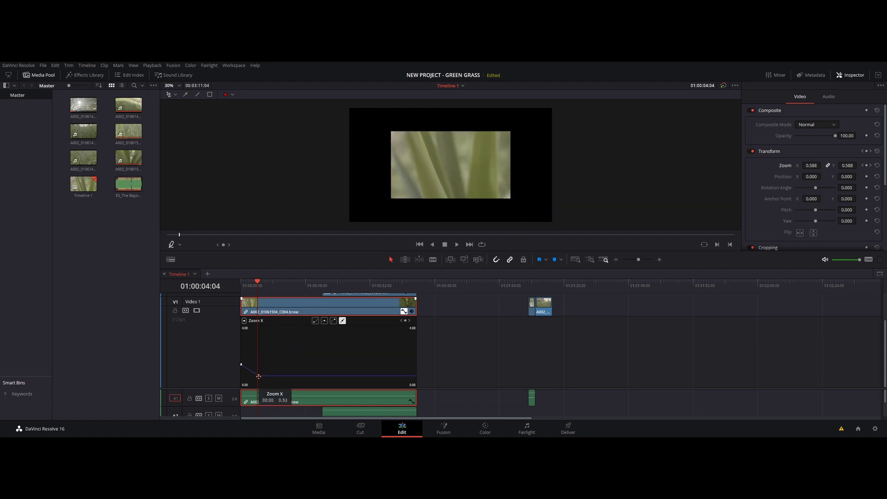
pyautogui.moveTo(256, 283); pyautogui.dragTo(224, 284)
pyautogui.press('space')
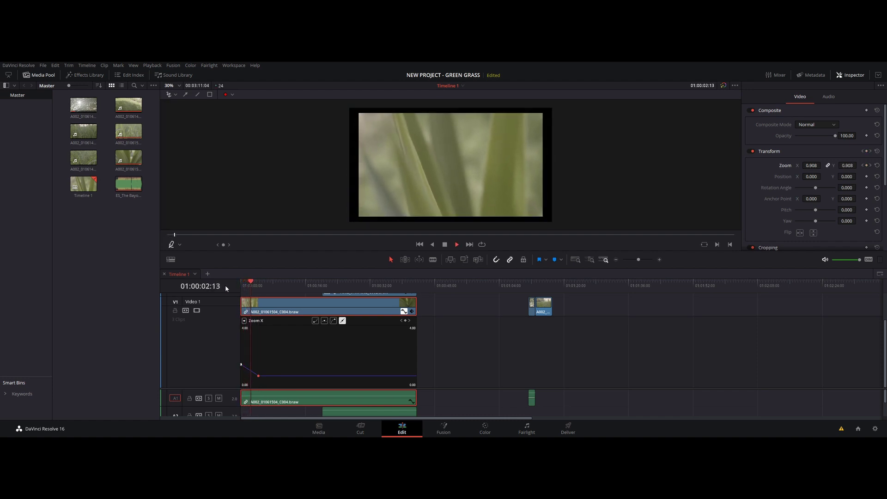
pyautogui.press('space')
# Step: Raise the Zoom X keyframe near four seconds to about 2.08 and smooth the curve leading into it
pyautogui.moveTo(258, 376); pyautogui.dragTo(258, 354)
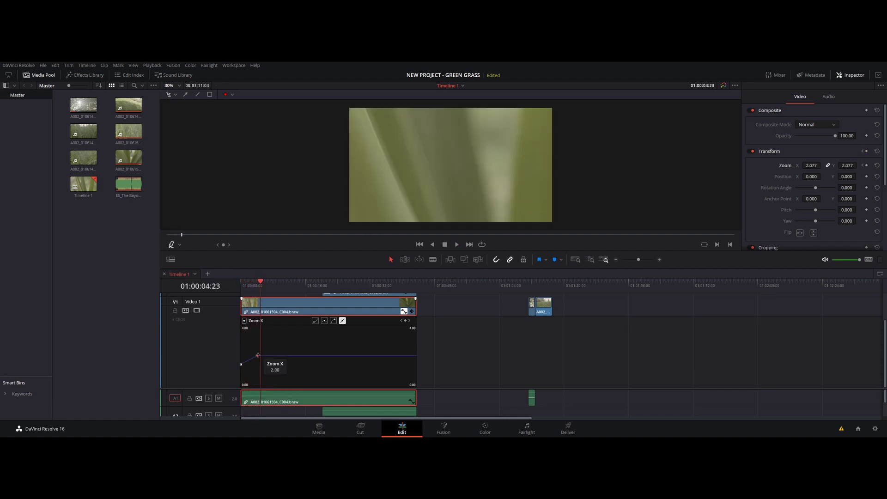
pyautogui.click(324, 321)
pyautogui.moveTo(253, 356); pyautogui.dragTo(250, 357)
# Step: Delete the Zoom X keyframe near four seconds and reset the Video 1 clip's zoom to 1.000
pyautogui.press('Delete')
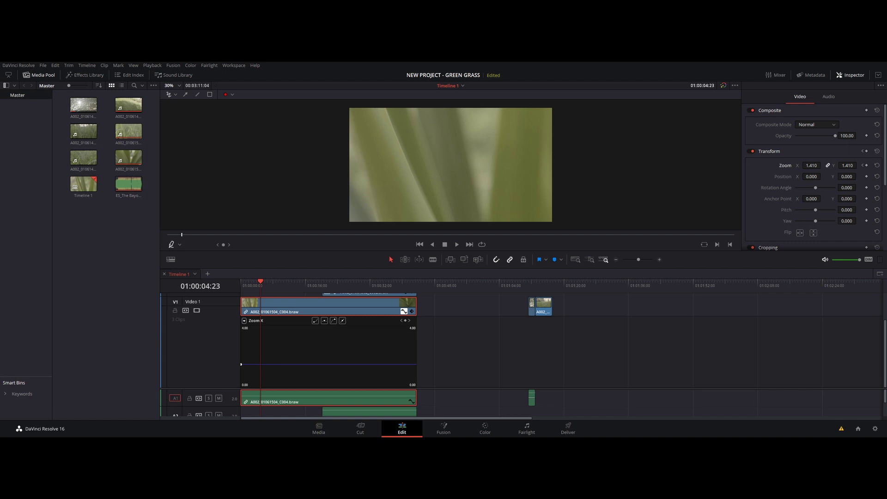
pyautogui.click(877, 166)
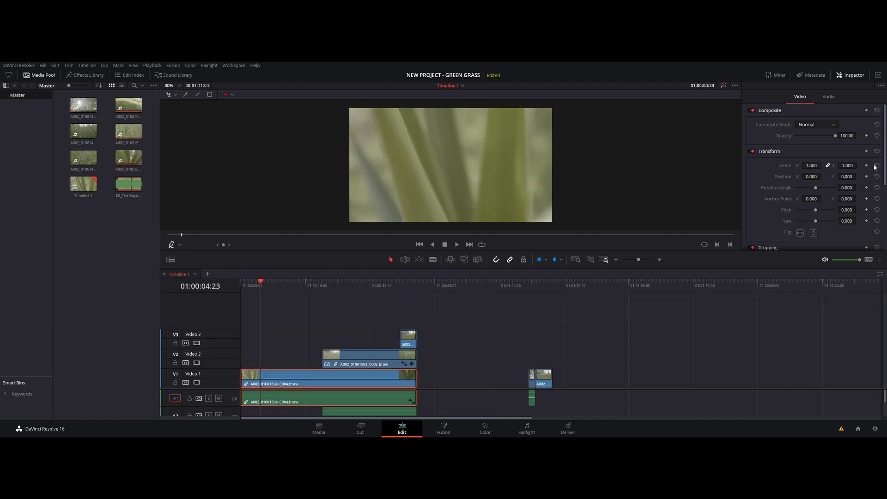
# Step: Open the Effects Library and browse its titles, audio transitions and video transitions
pyautogui.click(84, 75)
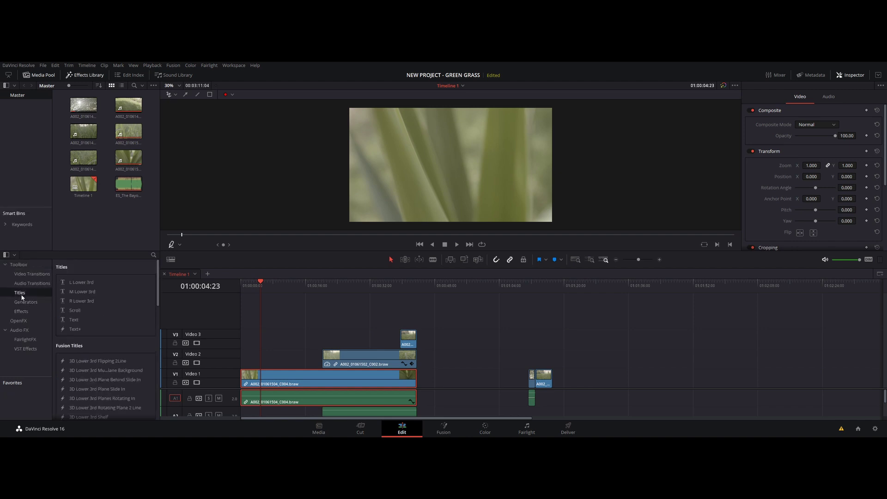
pyautogui.click(28, 282)
pyautogui.click(26, 275)
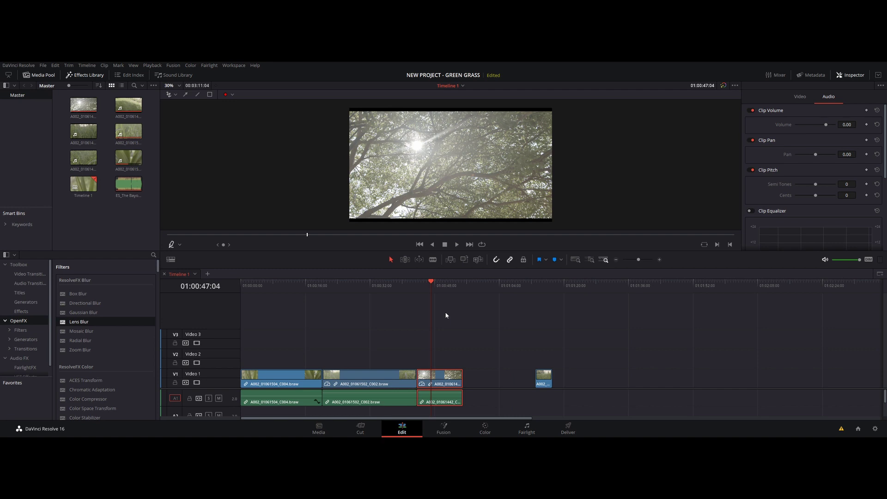
# Step: Apply the Lens Blur filter to the sunlit tree clip on Video 1 and open its OpenFX settings
pyautogui.moveTo(78, 323); pyautogui.dragTo(439, 378)
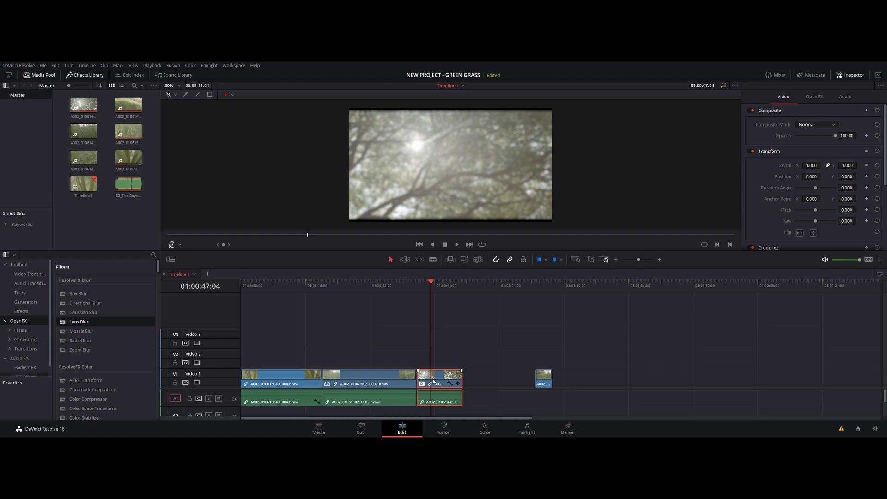
pyautogui.click(818, 97)
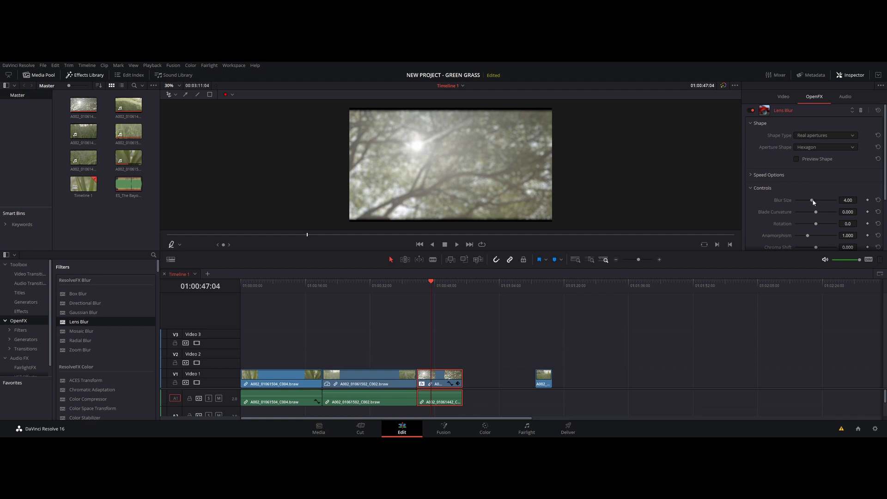
# Step: Set Lens Blur's blur size to 4.83, blade curvature 0.203, anamorphism 0.430 and chroma shift -0.250, and reorder it below Chromatic Adaptation
pyautogui.moveTo(811, 201)
pyautogui.mouseDown()
pyautogui.moveTo(788, 206)
pyautogui.moveTo(825, 199)
pyautogui.moveTo(812, 200)
pyautogui.mouseUp()
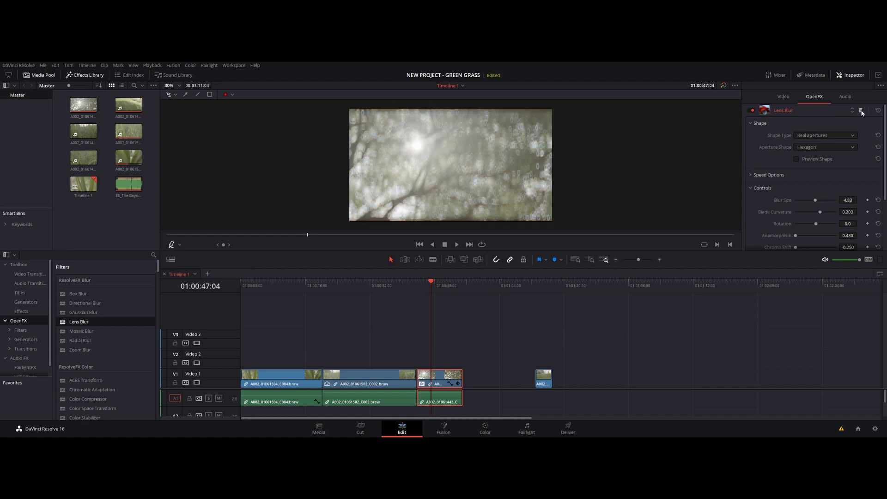
pyautogui.click(860, 110)
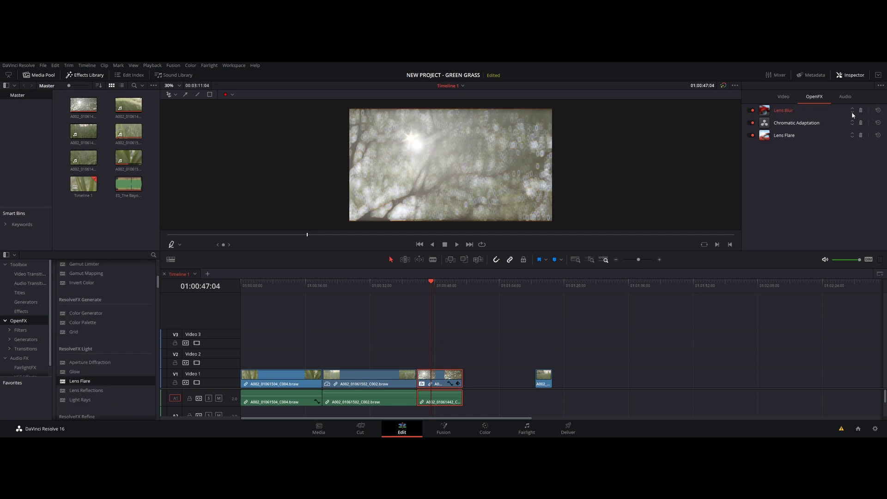
pyautogui.click(852, 112)
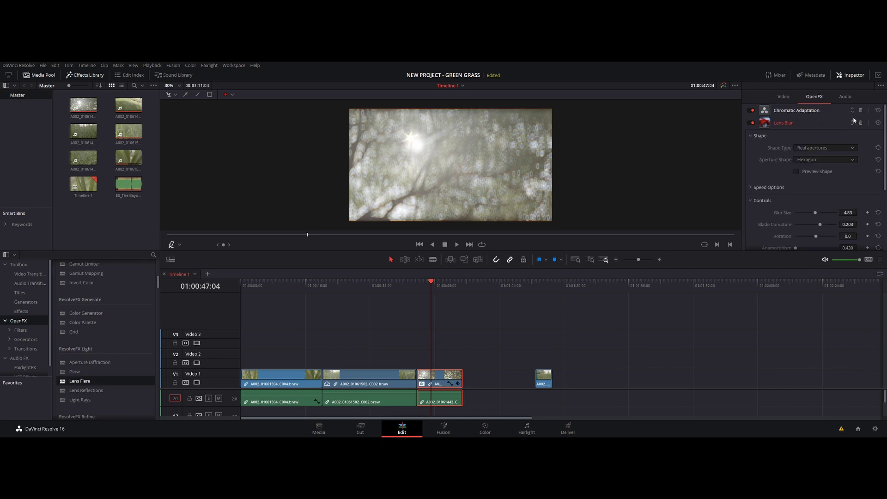
pyautogui.click(822, 128)
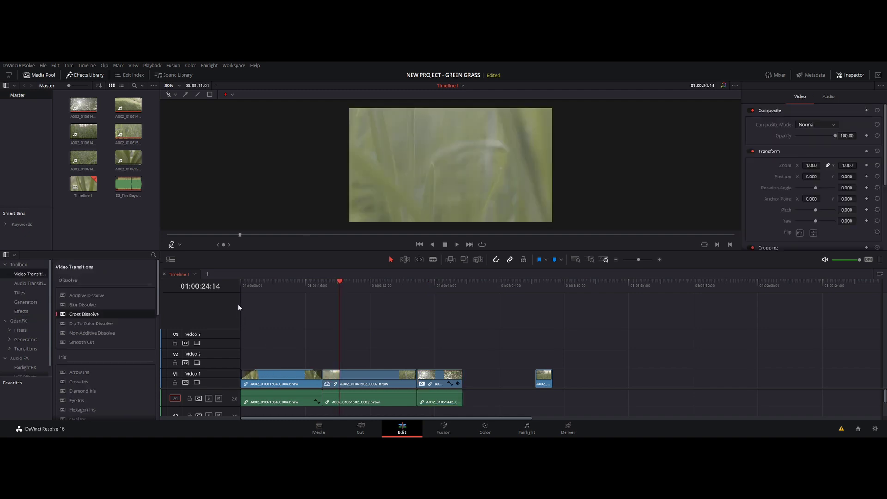
# Step: Play the timeline from the start, place a Text title on Video 2 over the first clip at 01:00:04:18 and lengthen it
pyautogui.click(242, 282)
pyautogui.press('space')
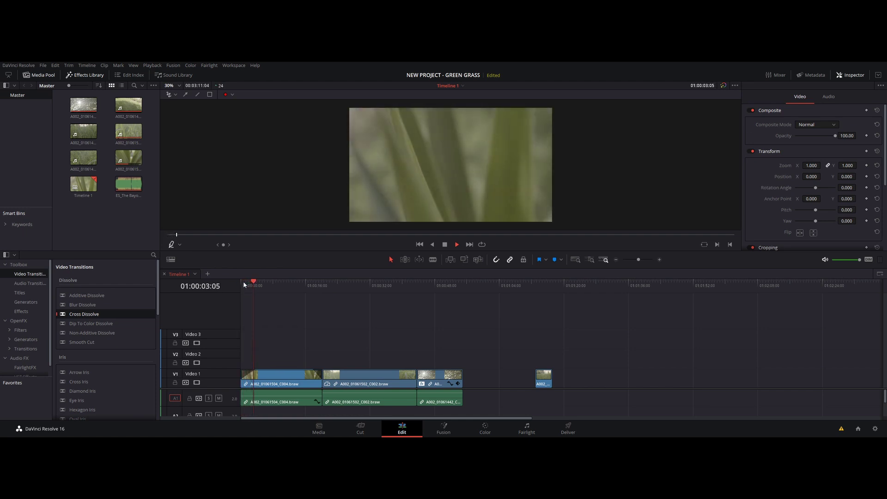
pyautogui.click(35, 292)
pyautogui.moveTo(76, 319); pyautogui.dragTo(254, 356)
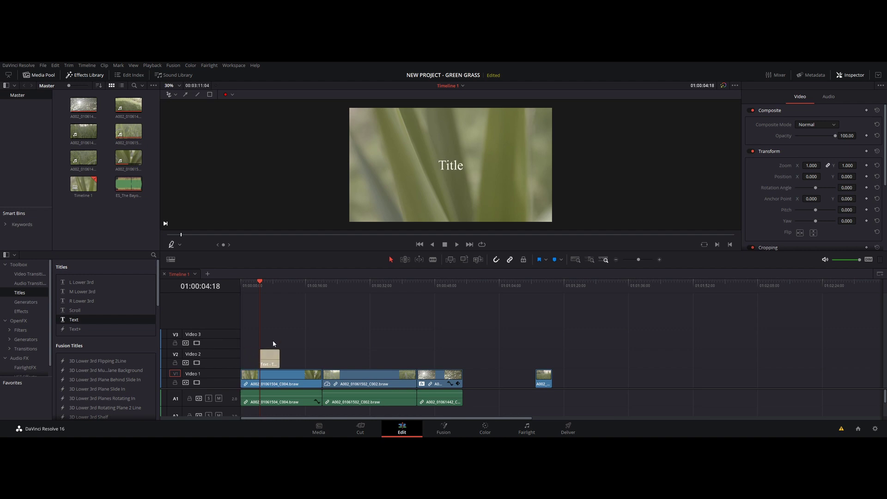
pyautogui.click(274, 356)
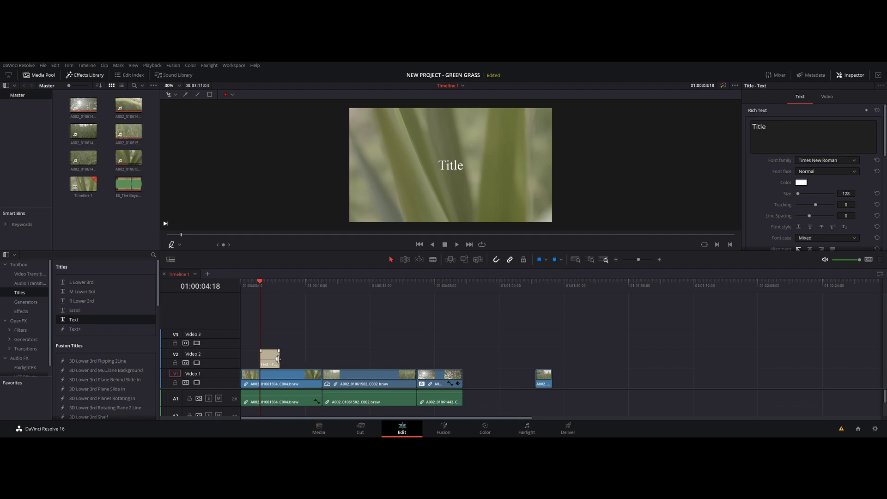
pyautogui.moveTo(280, 362); pyautogui.dragTo(322, 362)
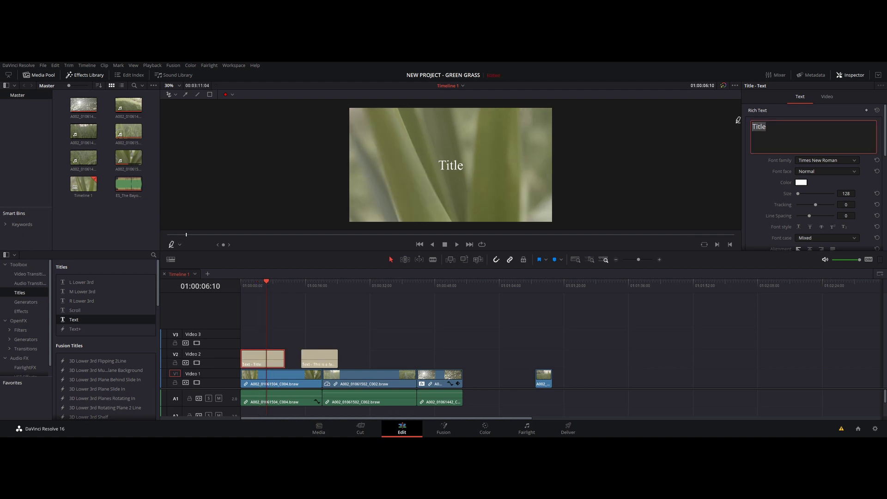
# Step: Change the title's text to "This is a boring title.", with size 192 and pure red (#ff0000) colour
pyautogui.write('This is a boring title.')
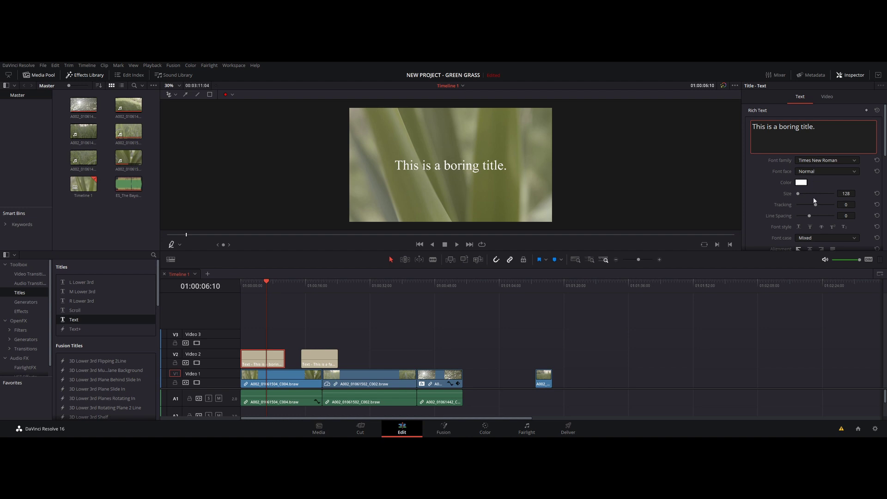
pyautogui.moveTo(798, 193); pyautogui.dragTo(799, 195)
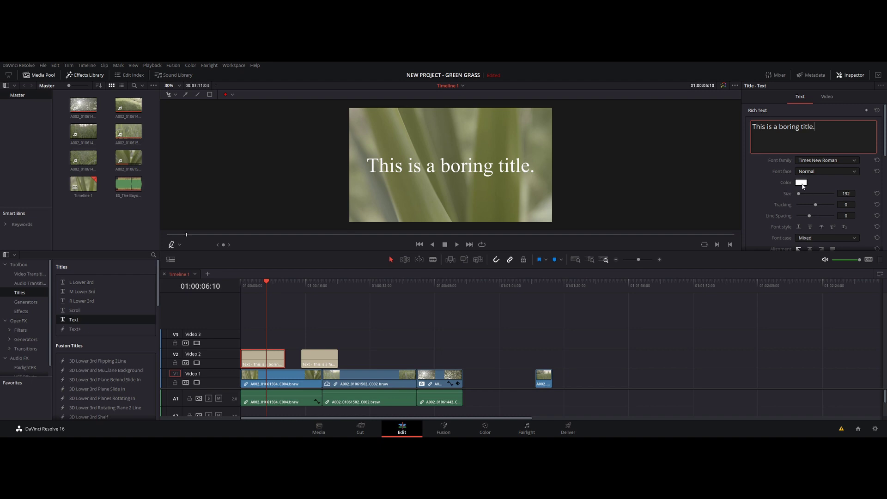
pyautogui.click(802, 184)
pyautogui.moveTo(506, 191); pyautogui.dragTo(519, 168)
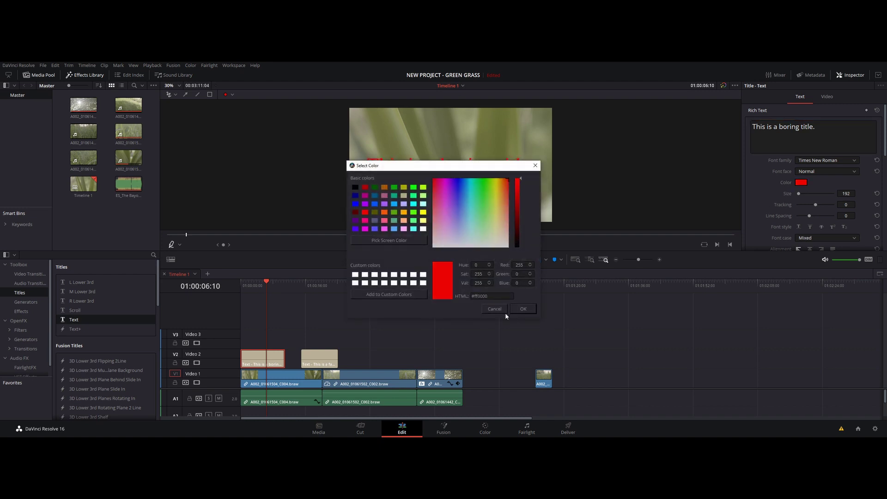
pyautogui.click(520, 308)
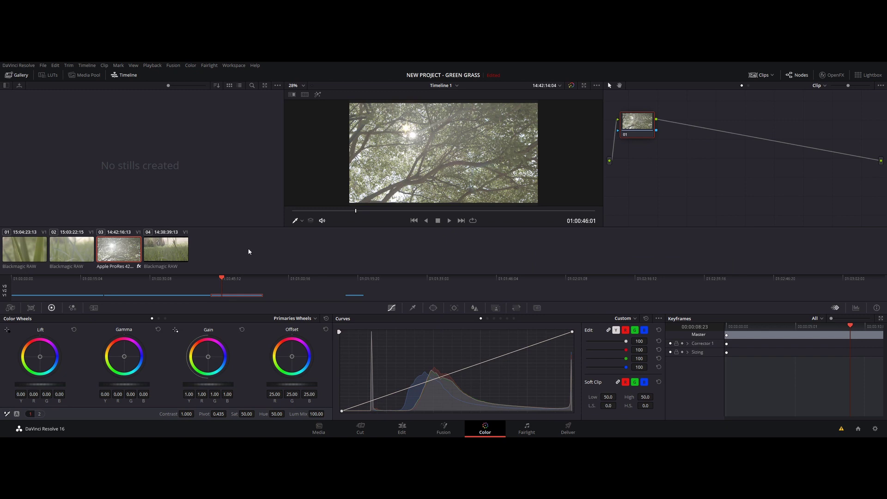
# Step: Add two serial nodes to the sunlit tree clip and shift node 03's balance to about Lift -0.06/0.02/0.03 and Gain 1.12/0.97/0.94 RGB
pyautogui.hotkey('alt', 's')
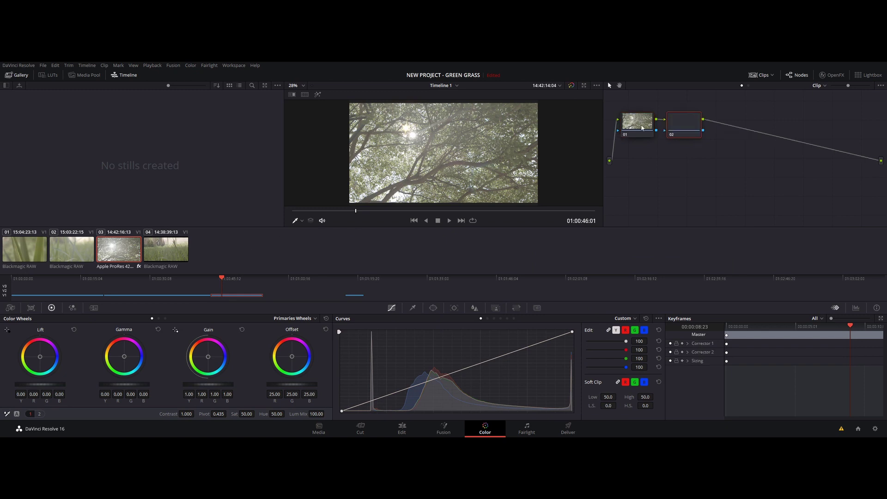
pyautogui.hotkey('alt', 's')
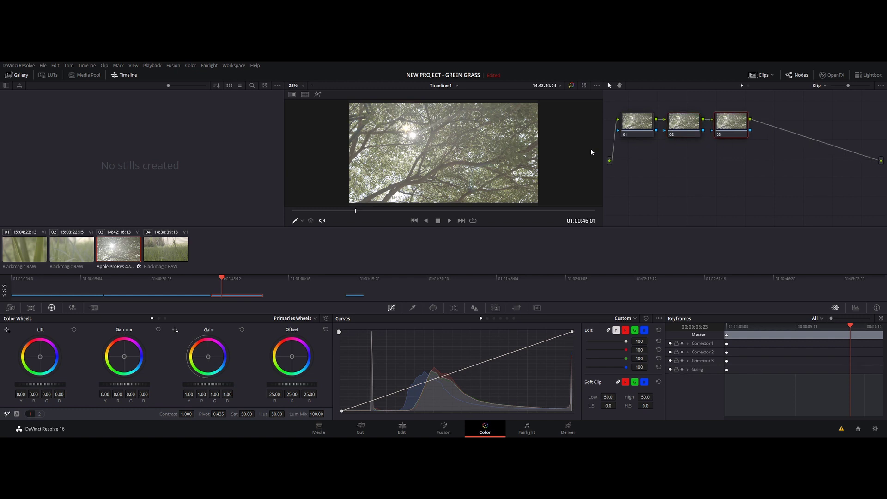
pyautogui.moveTo(39, 357); pyautogui.dragTo(38, 358)
pyautogui.moveTo(123, 360); pyautogui.dragTo(120, 357)
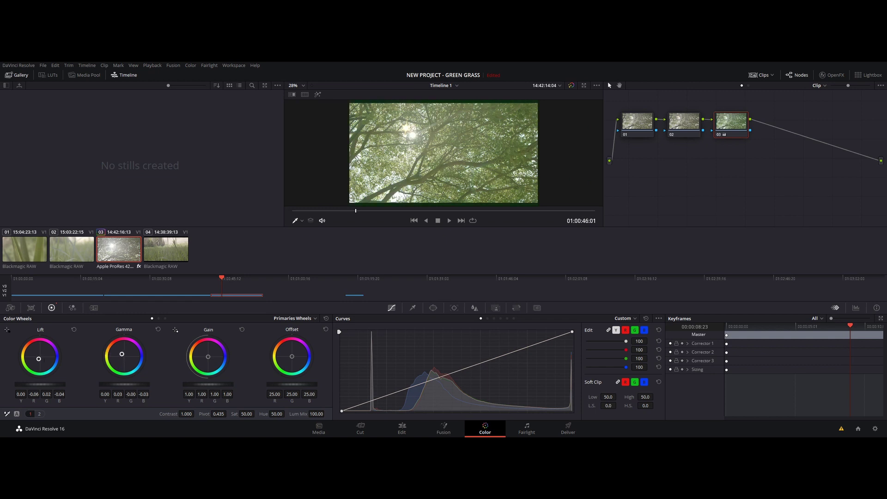
pyautogui.moveTo(208, 358); pyautogui.dragTo(207, 355)
pyautogui.moveTo(292, 356); pyautogui.dragTo(295, 359)
# Step: Shape node 03's custom curve into an S by moving the black point inward, adding a shadow point and raising the highlights
pyautogui.moveTo(341, 411); pyautogui.dragTo(384, 410)
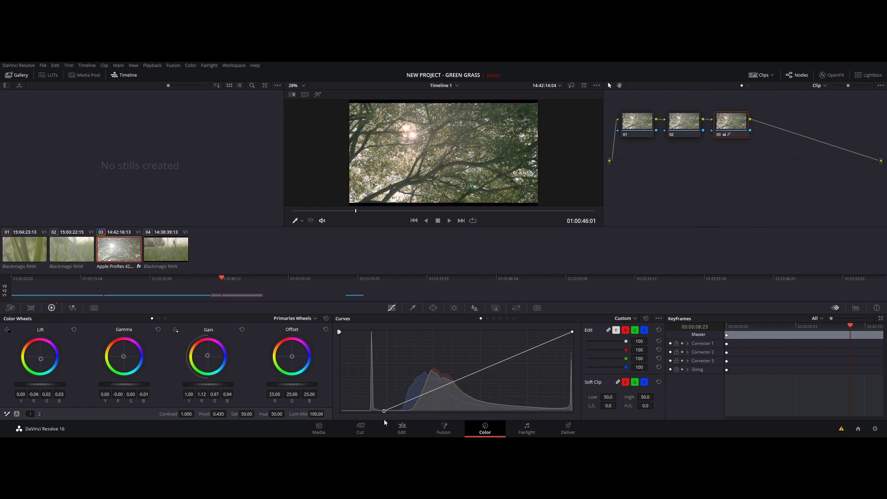
pyautogui.click(417, 400)
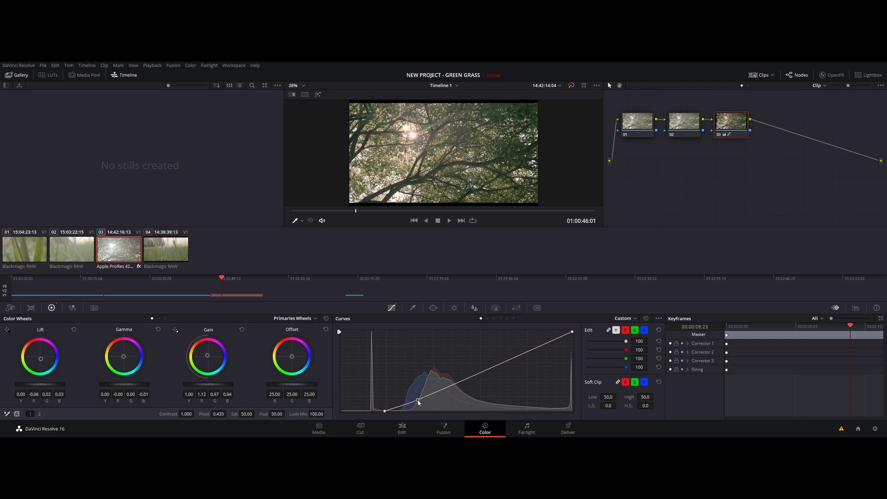
pyautogui.moveTo(529, 352); pyautogui.dragTo(520, 340)
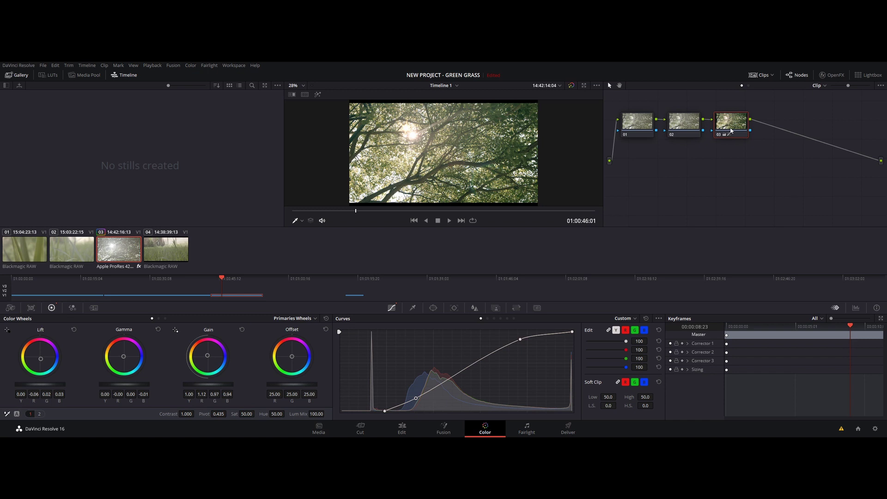
# Step: Add a fourth serial node and apply the CAPE TOWN 3D LUT from the IMAGE ENGINEER group to it
pyautogui.hotkey('alt', 's')
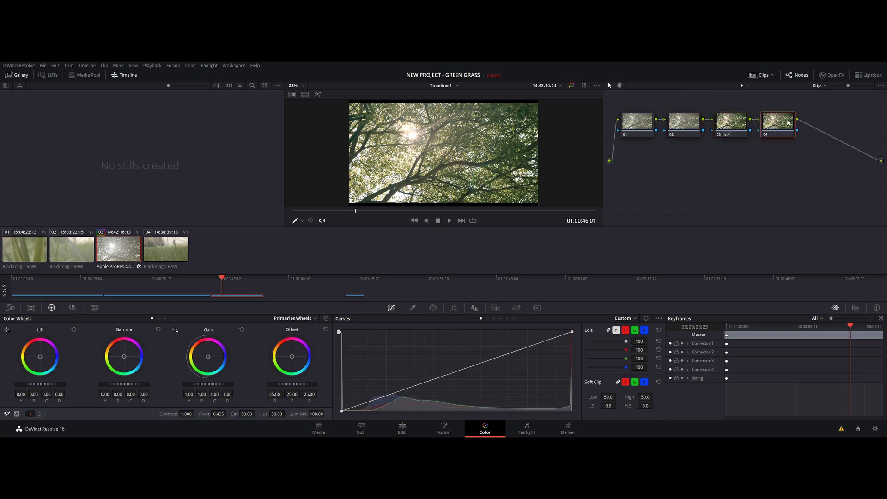
pyautogui.rightClick(781, 122)
pyautogui.moveTo(795, 194)
pyautogui.moveTo(744, 217)
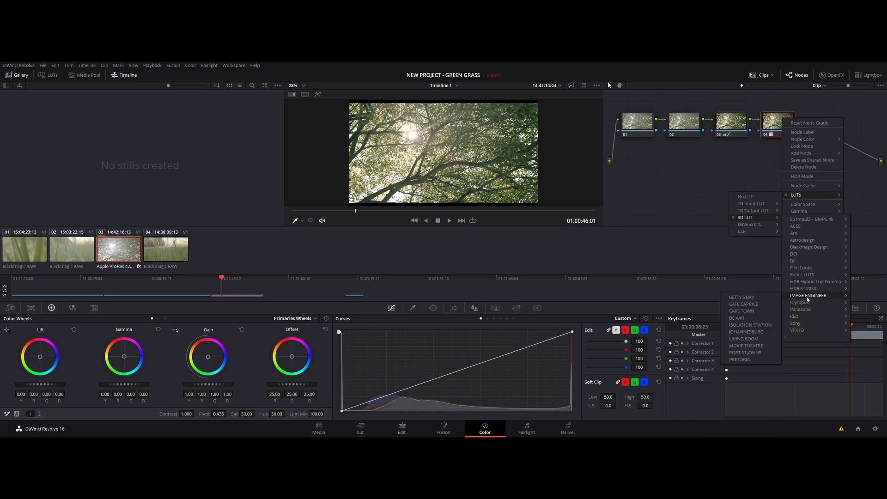
pyautogui.moveTo(788, 296)
pyautogui.click(751, 310)
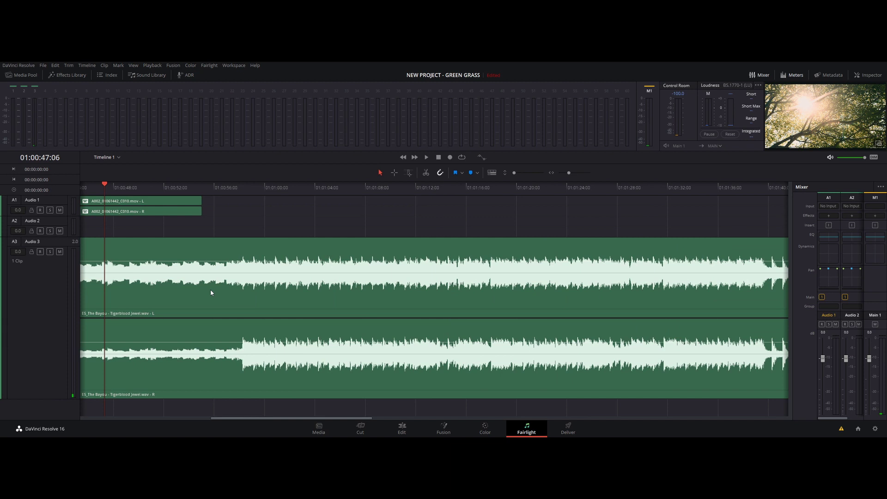
# Step: Trim the silent start off the Audio 3 music clip and raise its volume between keyframes added near its beginning
pyautogui.hscroll(-3, 210, 293)
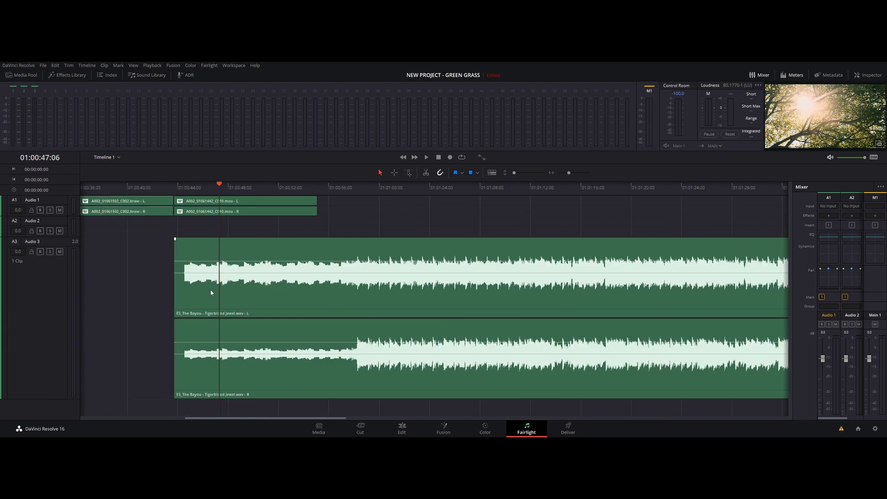
pyautogui.moveTo(178, 288); pyautogui.dragTo(212, 288)
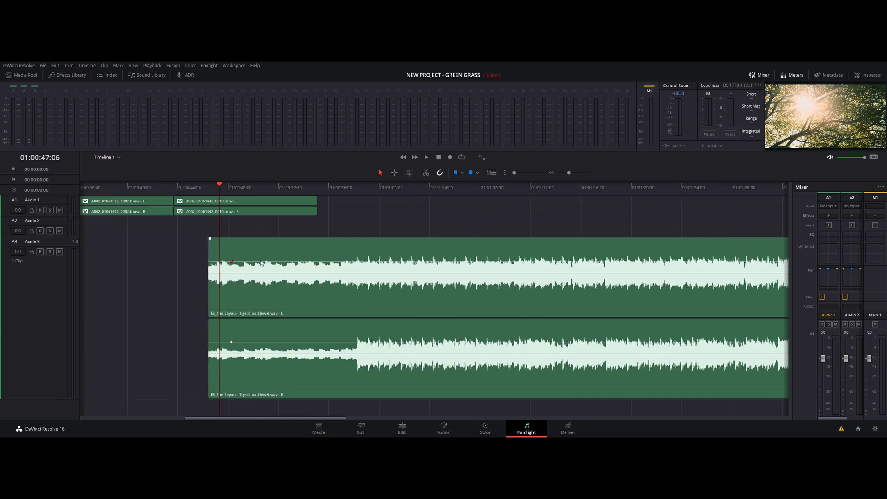
pyautogui.keyDown('alt'); pyautogui.click(334, 261); pyautogui.keyUp('alt')
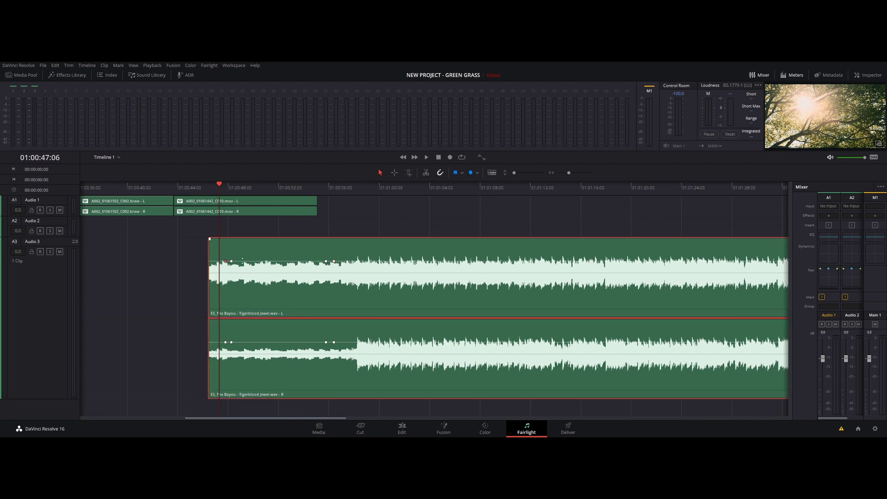
pyautogui.moveTo(268, 261); pyautogui.dragTo(270, 258)
# Step: Apply the Chorus effect to the Audio 3 music clip, audition it and adjust its feedback amount
pyautogui.click(68, 76)
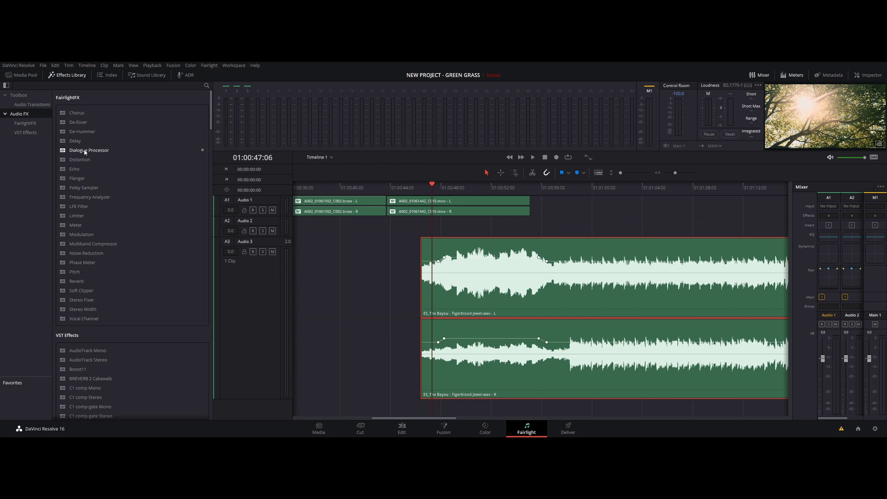
pyautogui.moveTo(75, 112); pyautogui.dragTo(426, 280)
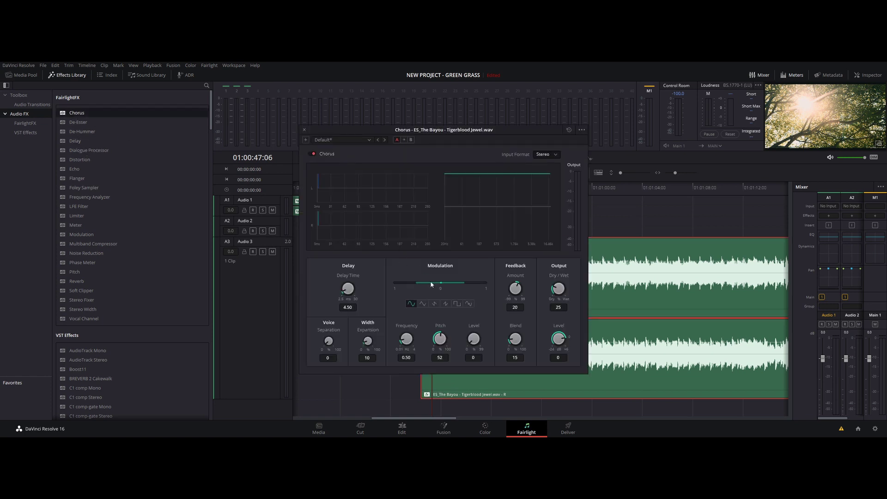
pyautogui.press('space')
pyautogui.press('space')
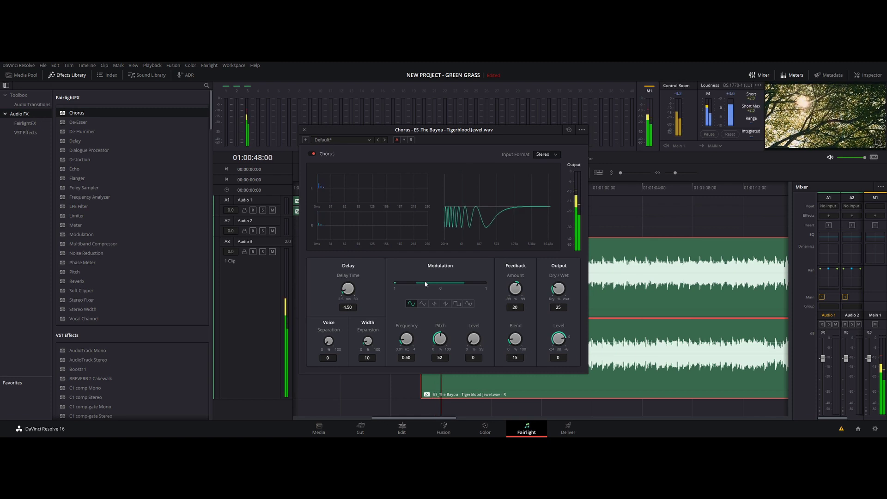
pyautogui.moveTo(515, 288); pyautogui.dragTo(516, 281)
pyautogui.press('space')
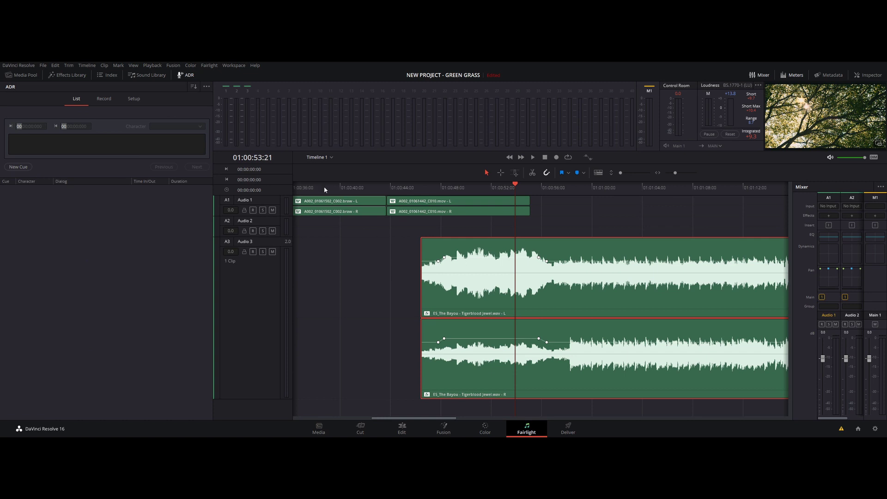
# Step: Open the Deliver page, end the render range at 01:00:55:07 and place the playhead at 01:00:46:10 on the tree clip
pyautogui.moveTo(324, 190); pyautogui.dragTo(286, 189)
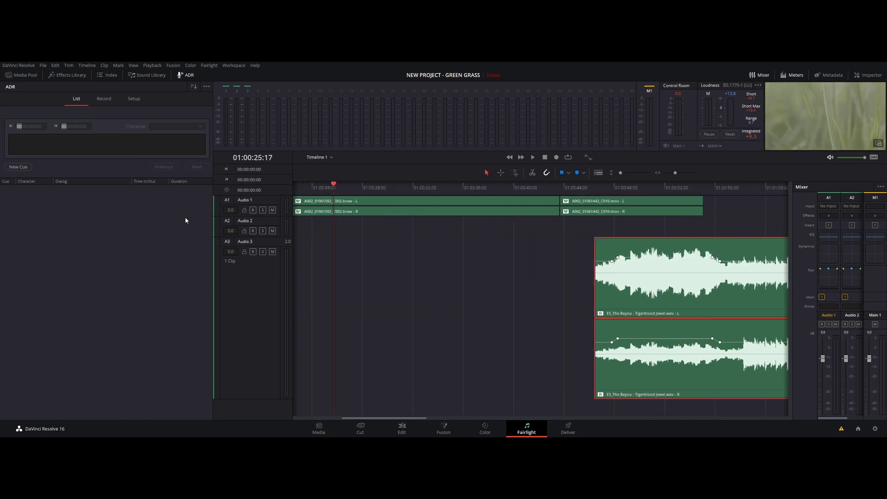
pyautogui.click(568, 429)
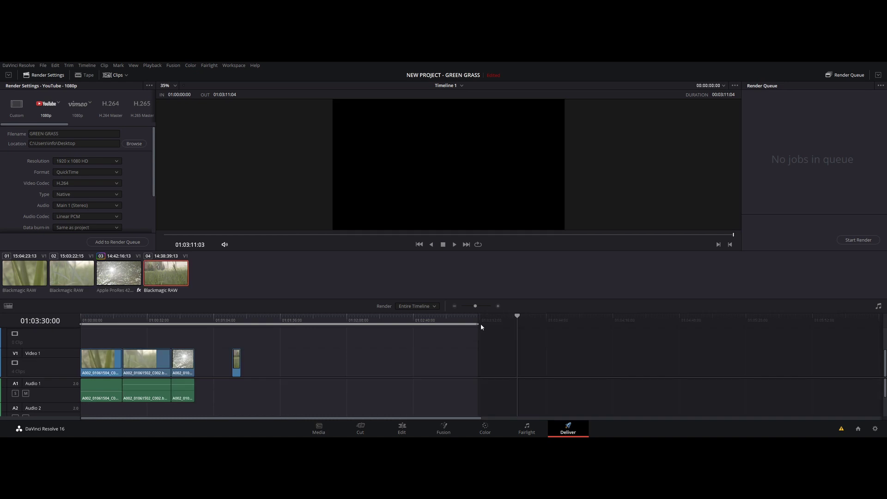
pyautogui.moveTo(480, 323); pyautogui.dragTo(196, 340)
pyautogui.click(179, 317)
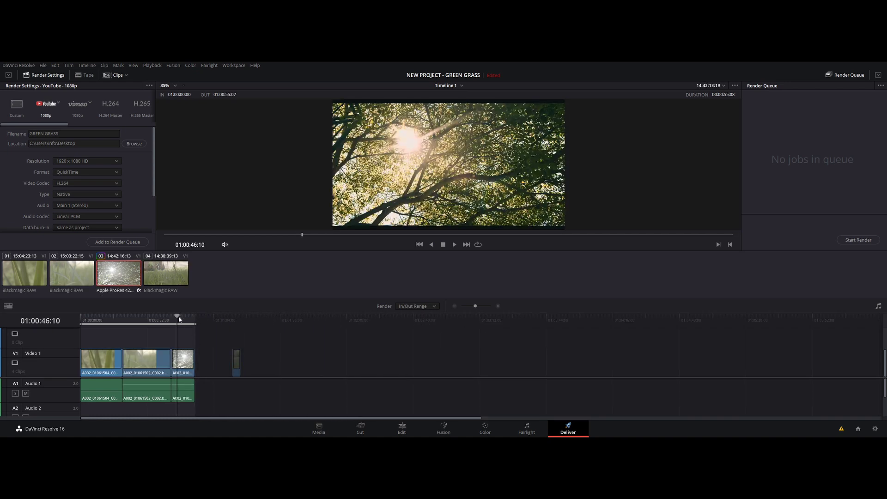
# Step: Choose the Custom render preset, set its format to MP4 and check the codec options
pyautogui.click(16, 105)
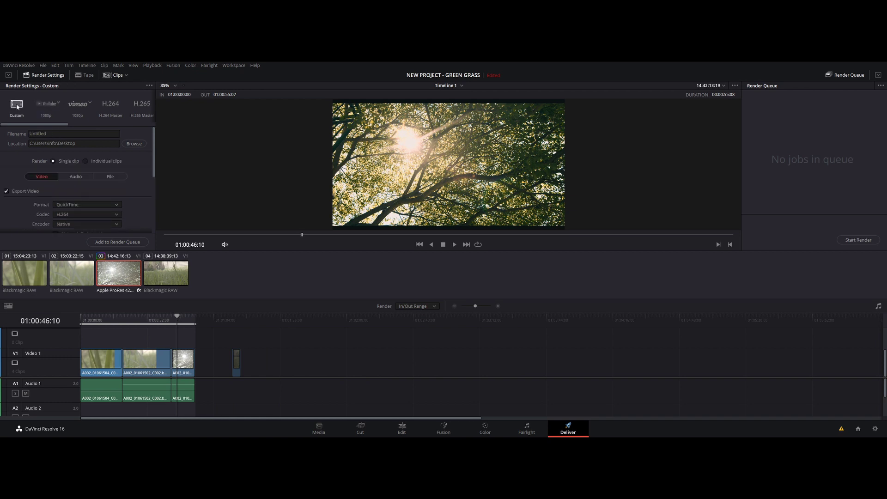
pyautogui.scroll(-1, 120, 197)
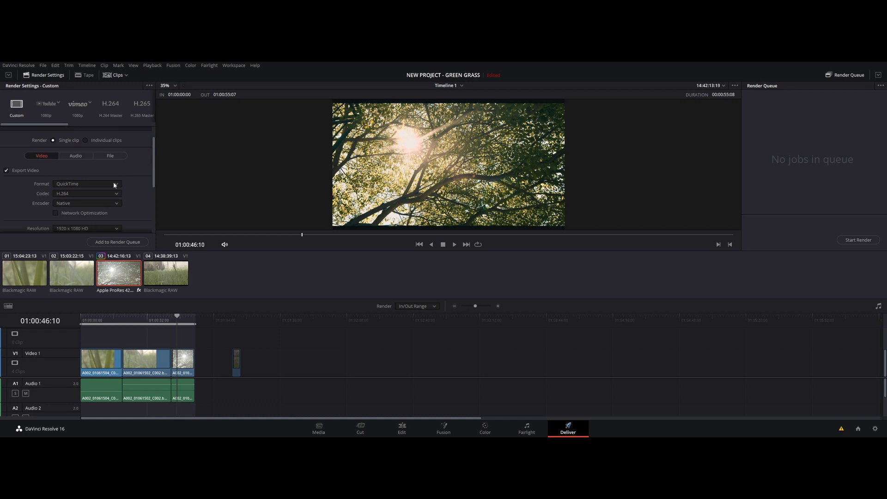
pyautogui.click(112, 183)
pyautogui.click(88, 238)
pyautogui.click(79, 195)
pyautogui.click(78, 196)
# Step: Review the YouTube 1080p and Vimeo 1080p preset settings and look through the remaining render presets
pyautogui.click(47, 110)
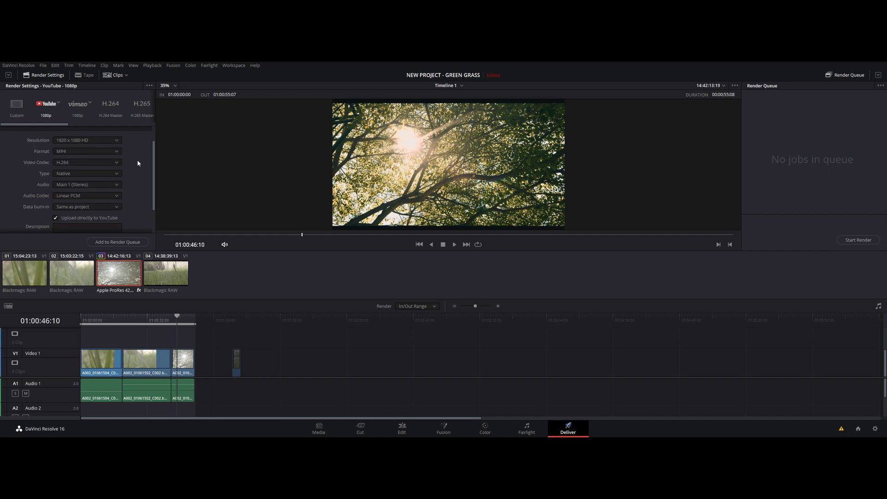
pyautogui.click(75, 106)
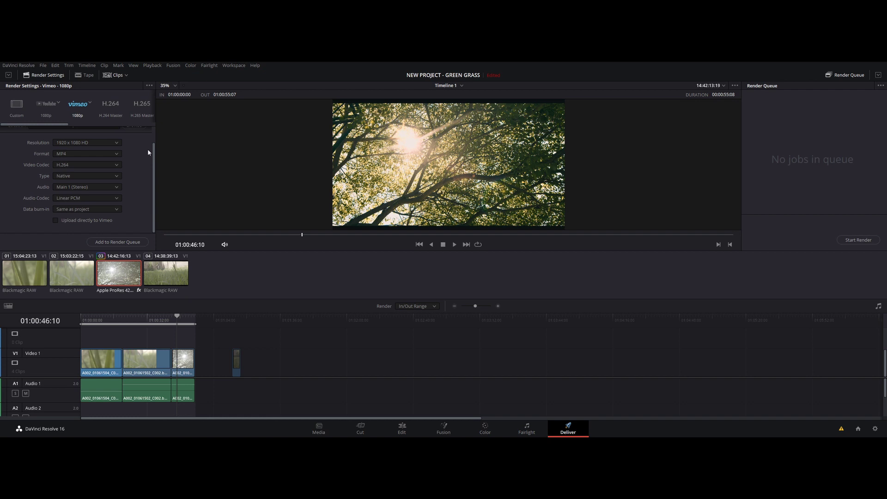
pyautogui.moveTo(65, 125)
pyautogui.mouseDown()
pyautogui.moveTo(129, 125)
pyautogui.moveTo(65, 124)
pyautogui.mouseUp()
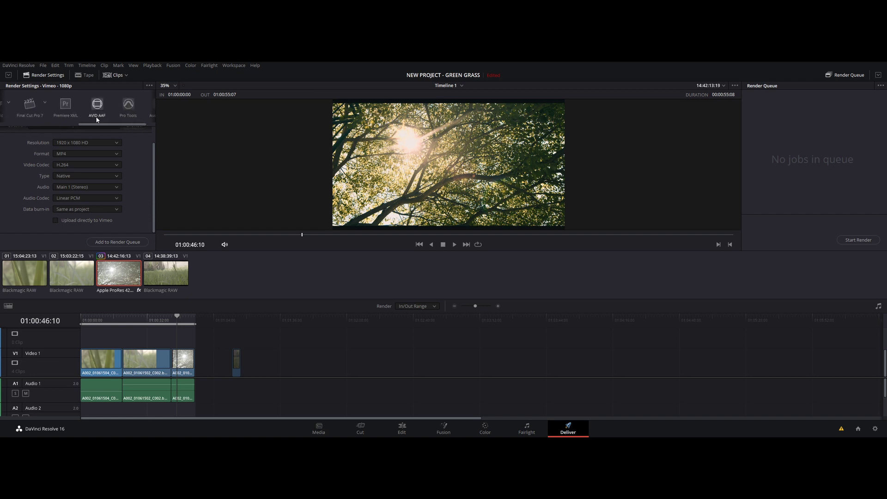
# Step: Select the YouTube 1080p render preset and name the output file GREEN GRASS VIDEO
pyautogui.click(46, 105)
pyautogui.write('GREE')
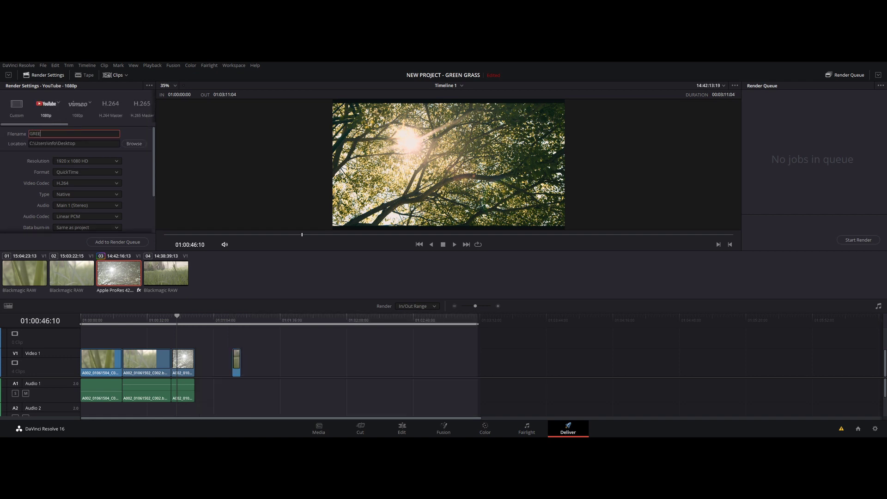
pyautogui.write('N GRASS VIDEO')
# Step: Save the render to the Desktop folder and add the job to the render queue
pyautogui.click(134, 143)
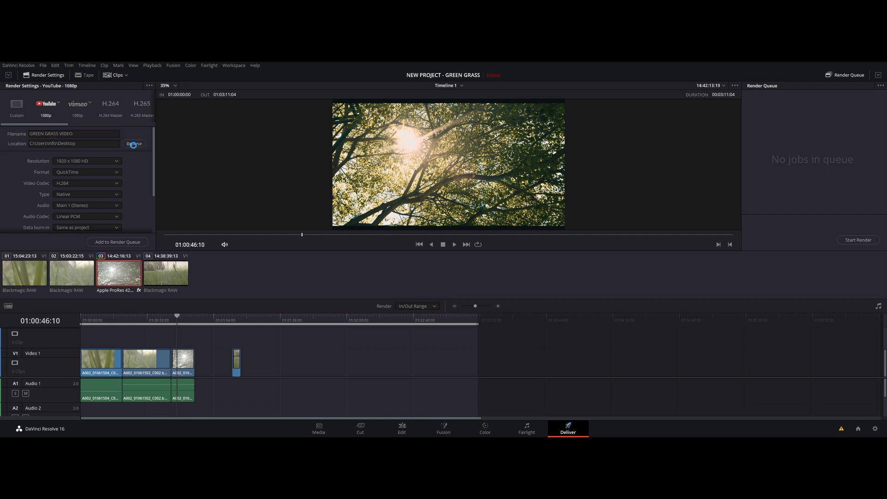
pyautogui.click(357, 238)
pyautogui.click(124, 244)
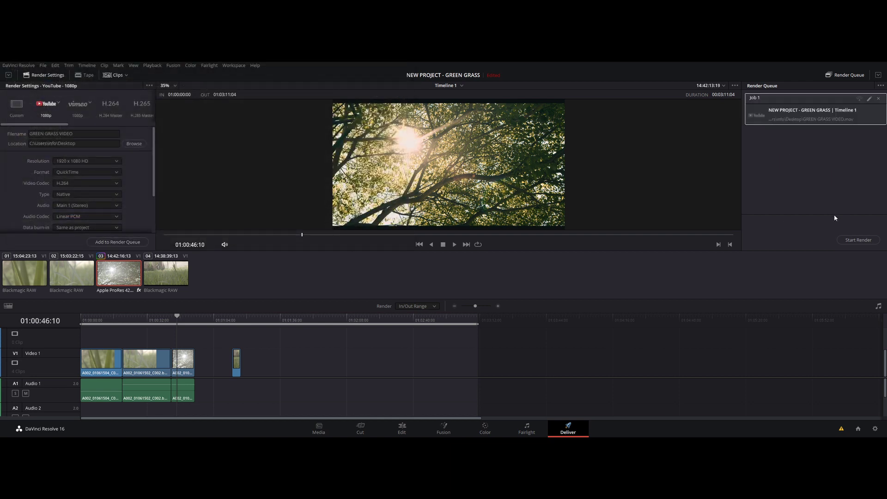